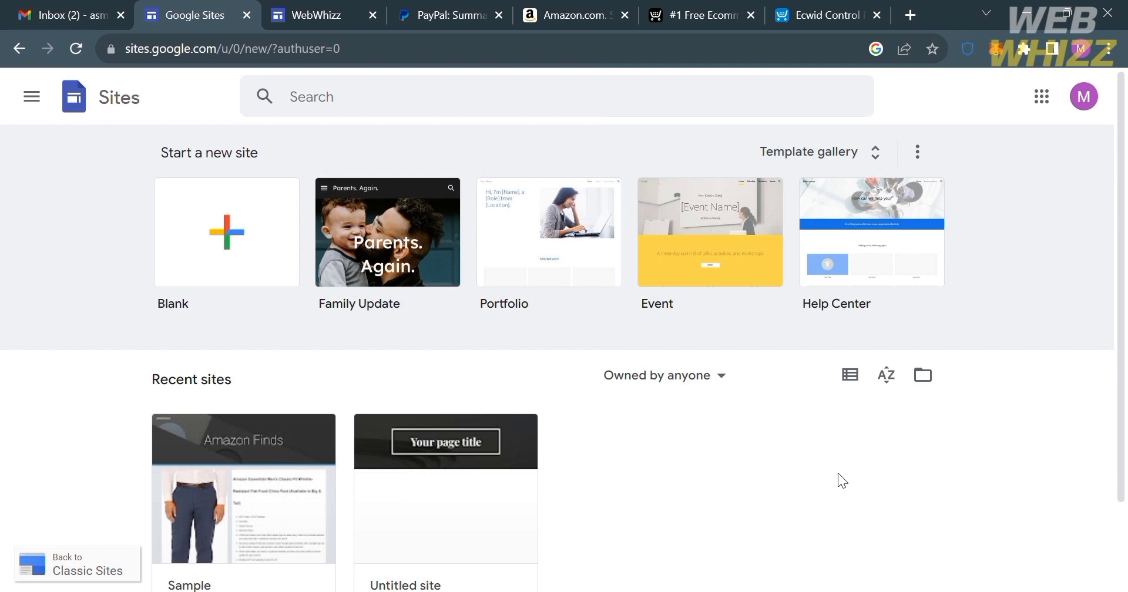
Create a new site from the Event template.
scroll(837, 473, down, 1)
scroll(838, 473, up, 1)
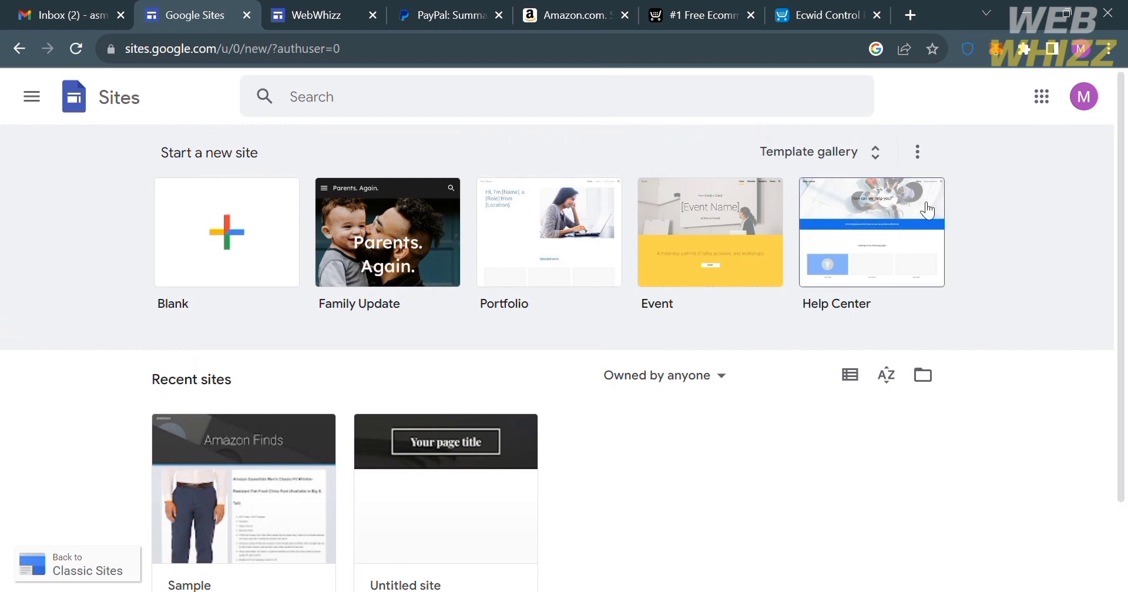
scroll(707, 474, down, 1)
scroll(706, 474, up, 1)
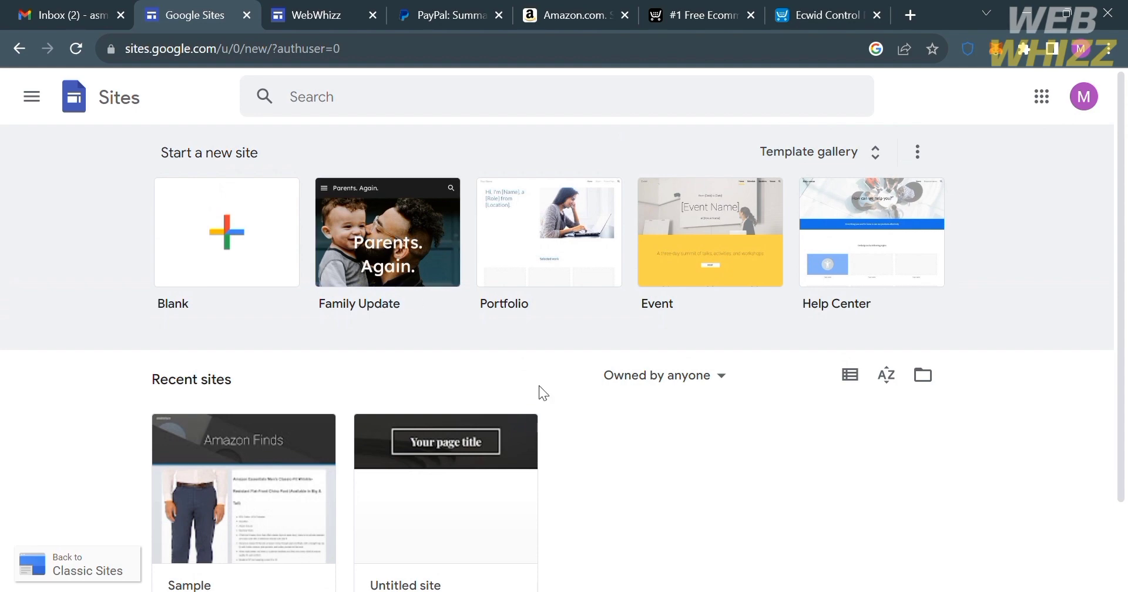
scroll(591, 430, down, 1)
scroll(590, 422, down, 1)
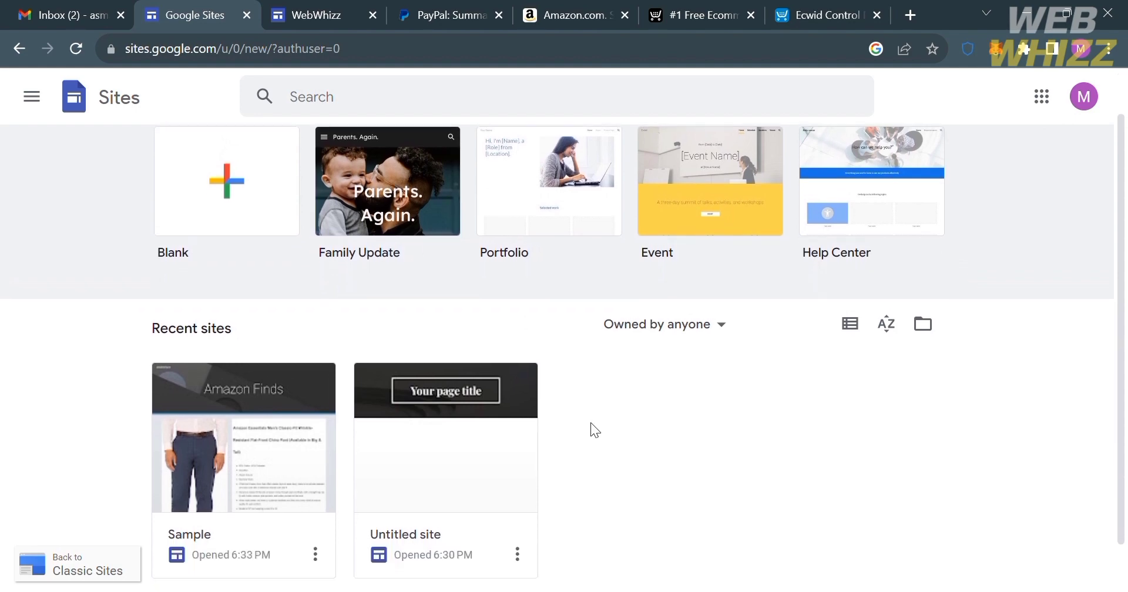
scroll(752, 331, up, 1)
click(729, 238)
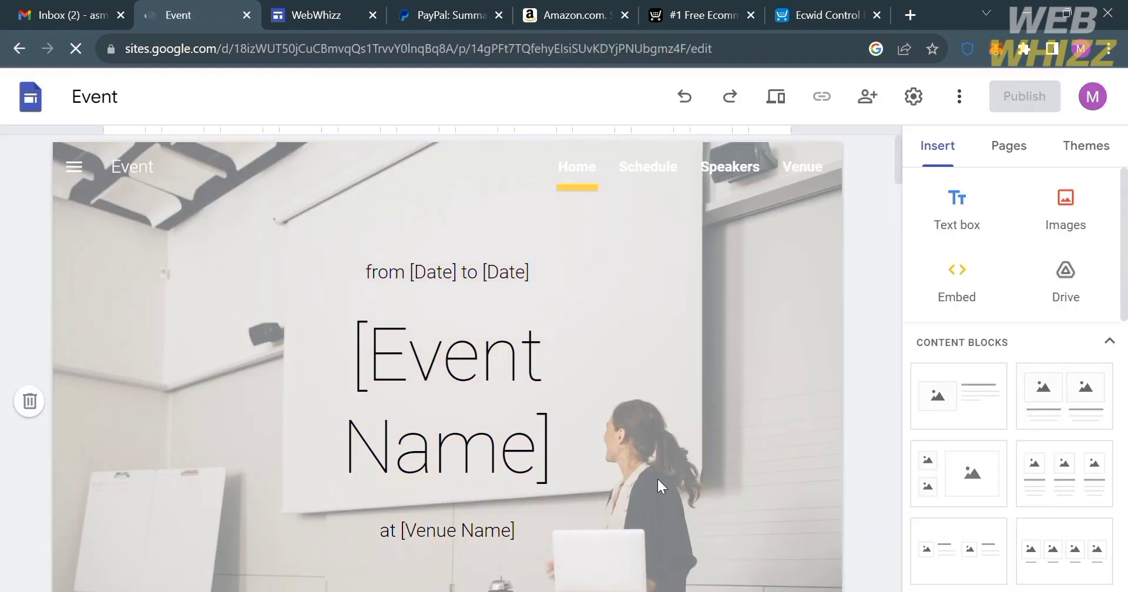
Close the WebWhizz tab and scroll the new Event site down to its RSVP section.
scroll(657, 478, down, 8)
scroll(657, 478, down, 10)
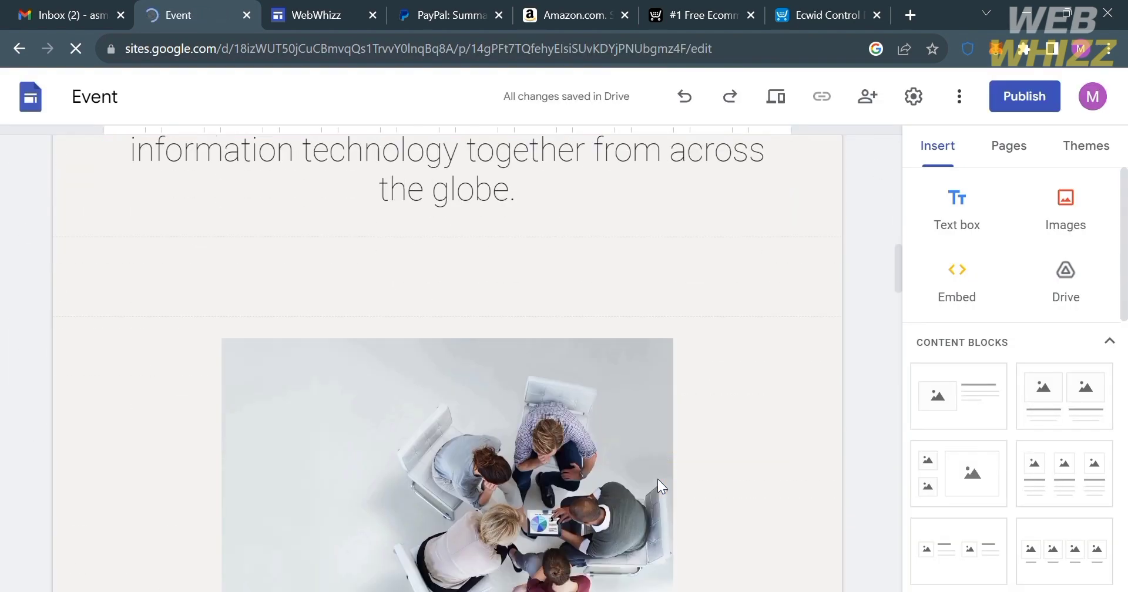
click(373, 15)
scroll(474, 296, down, 6)
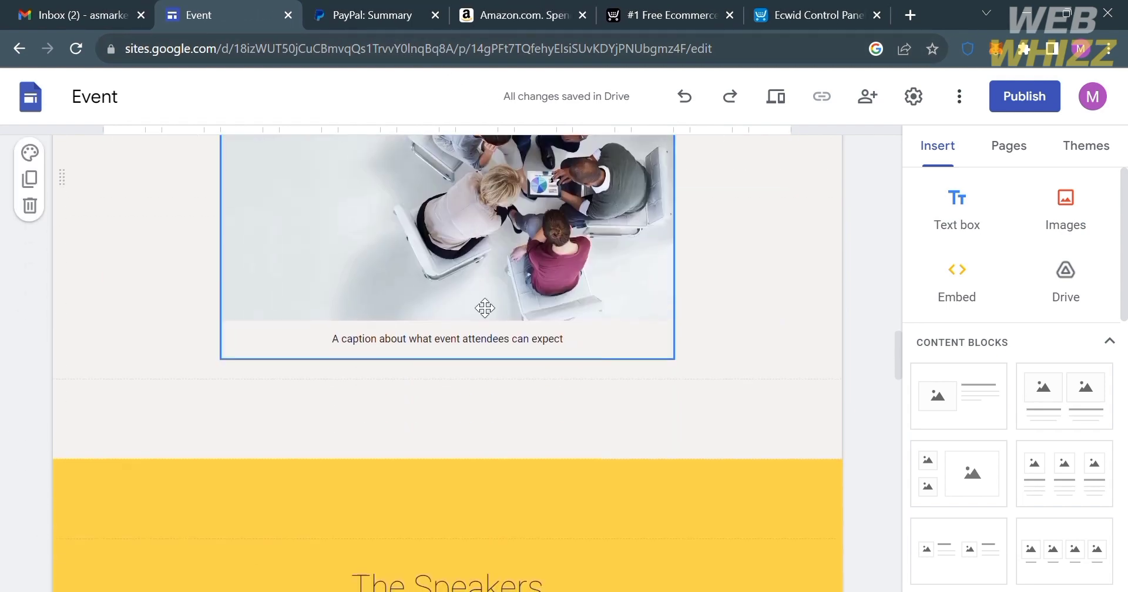
scroll(484, 308, down, 15)
scroll(485, 308, up, 17)
scroll(484, 308, up, 10)
scroll(484, 302, down, 20)
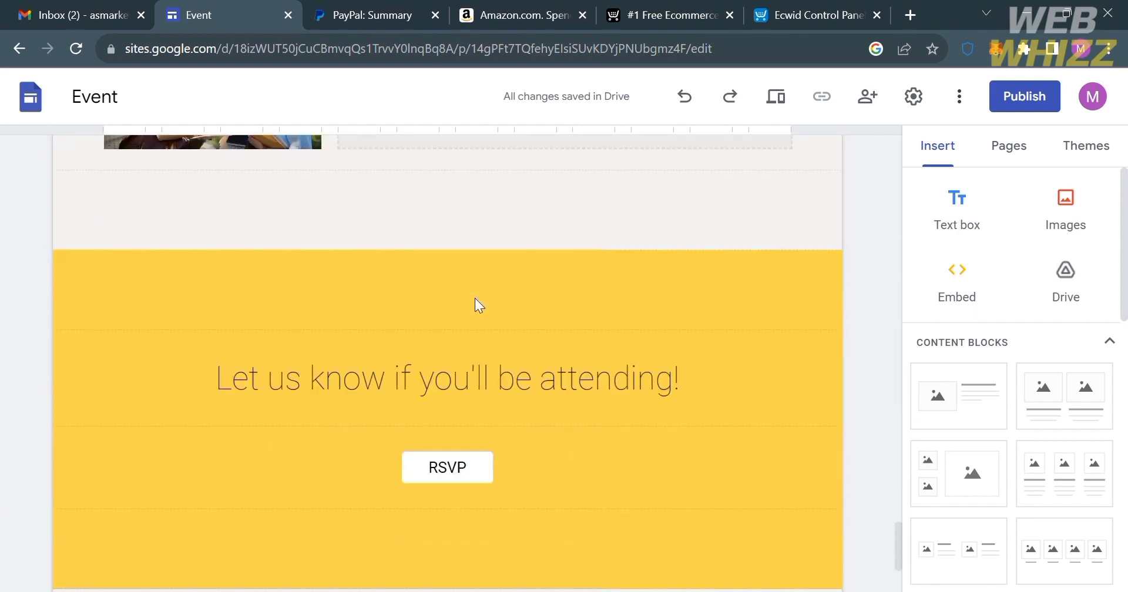
scroll(475, 298, down, 3)
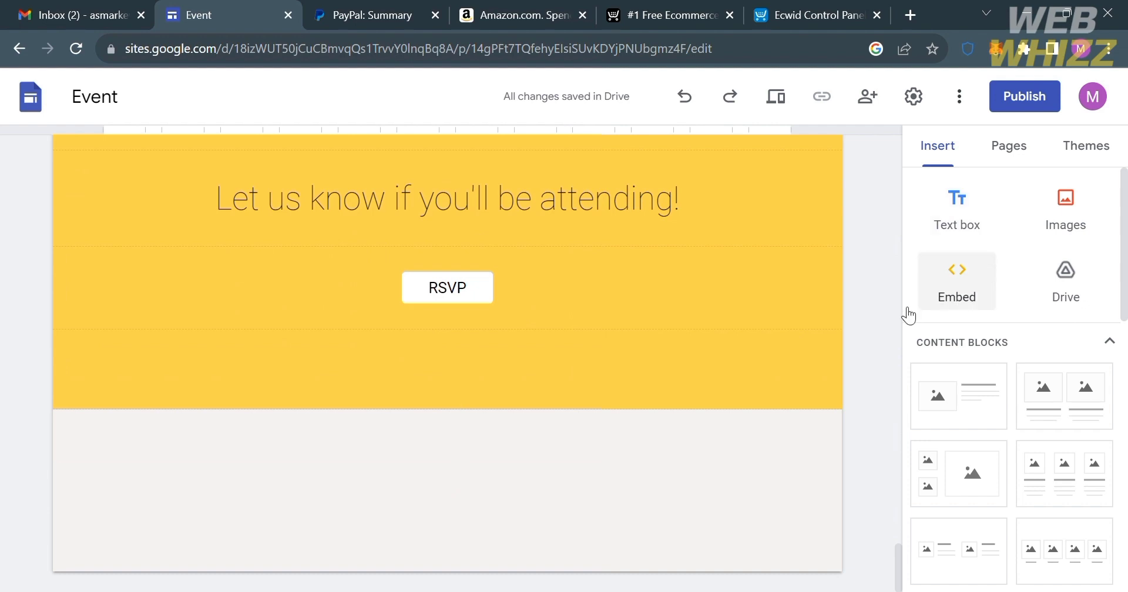
In the PayPal tab, open account settings' Seller Tools and scroll to Selling online.
click(372, 9)
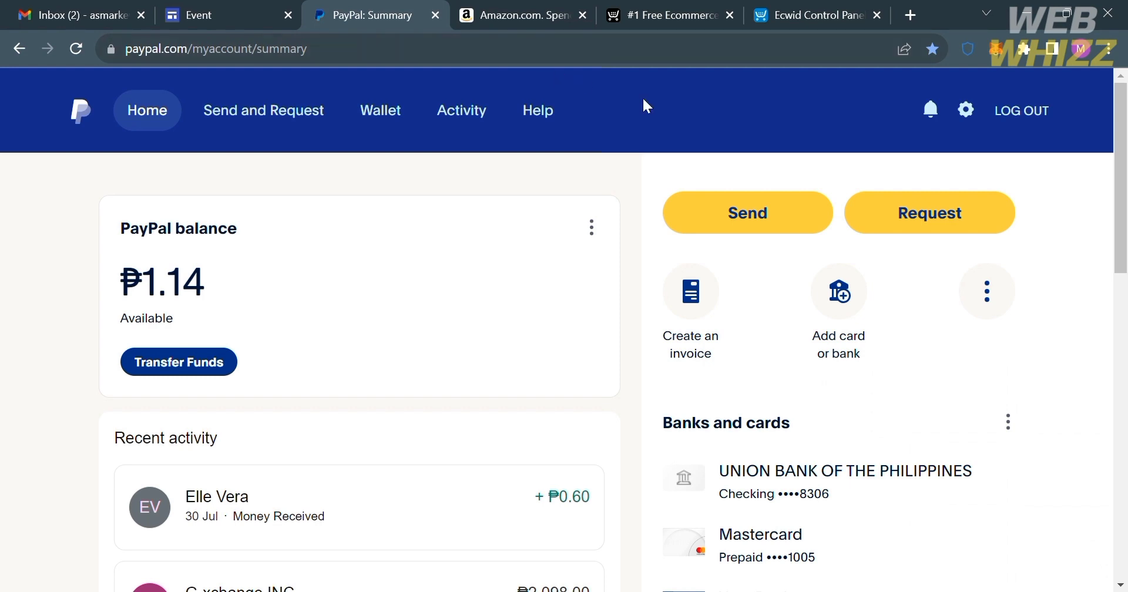
click(968, 118)
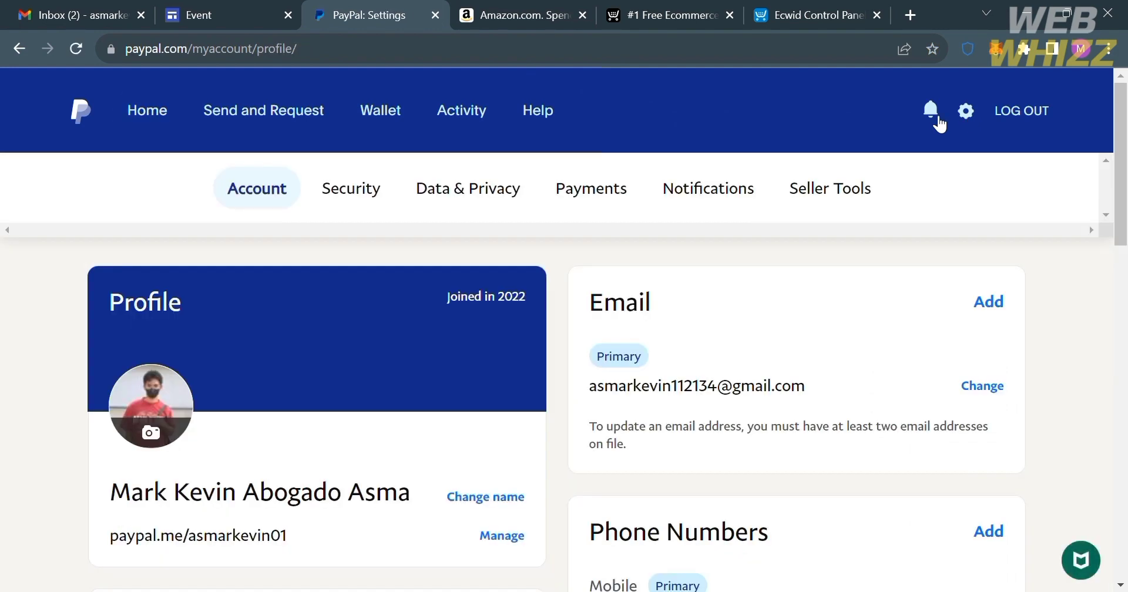
click(865, 191)
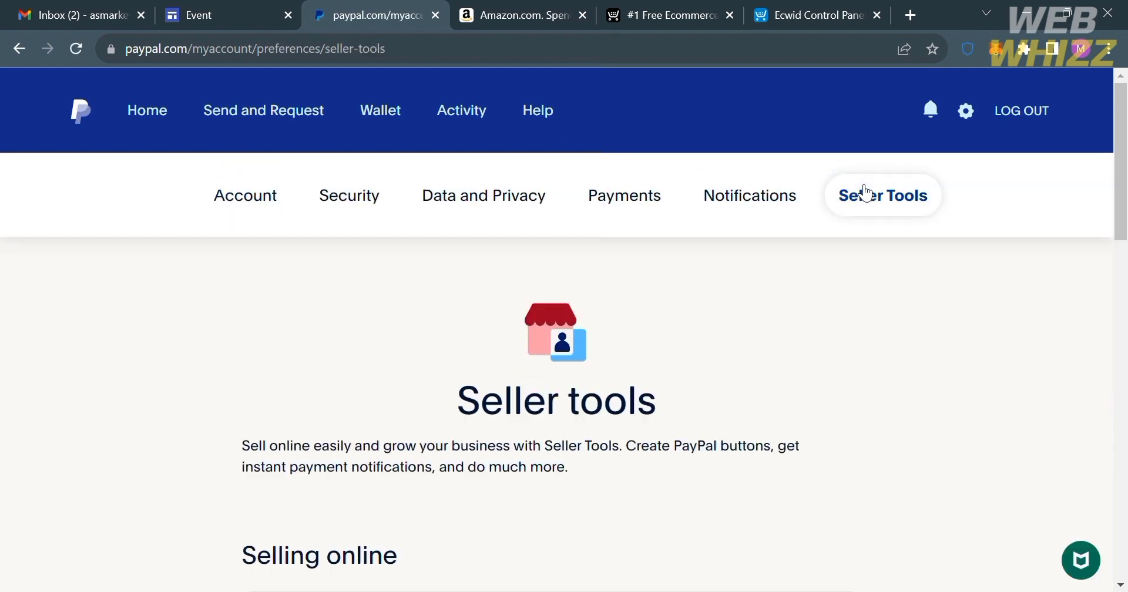
scroll(451, 446, down, 5)
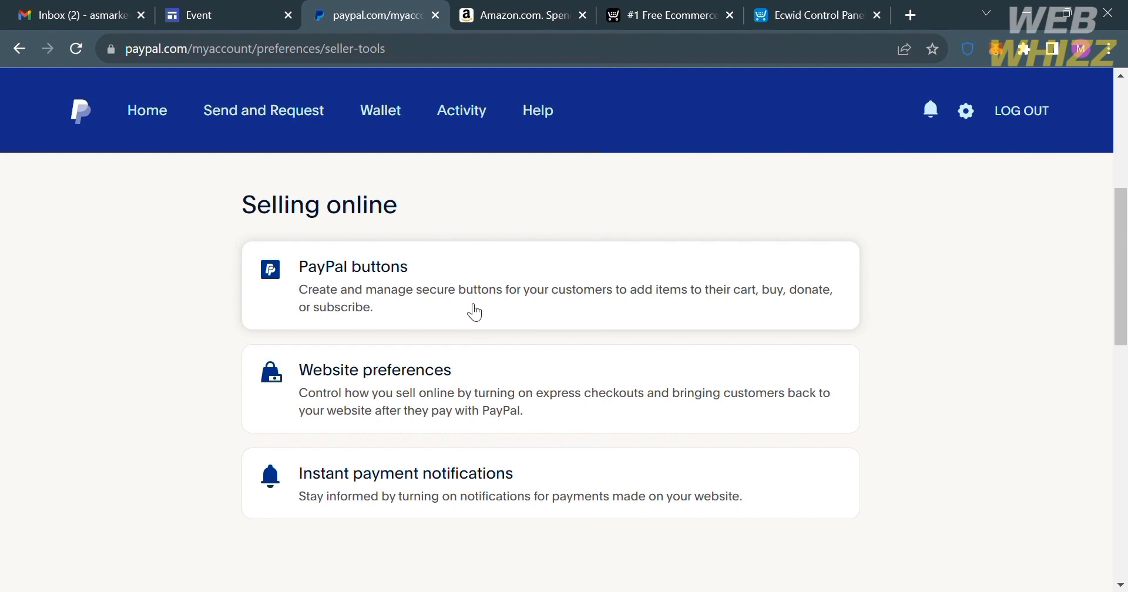
Open PayPal buttons and browse the Smart Buttons, Buy Now, Add to Cart and Donate types.
click(784, 305)
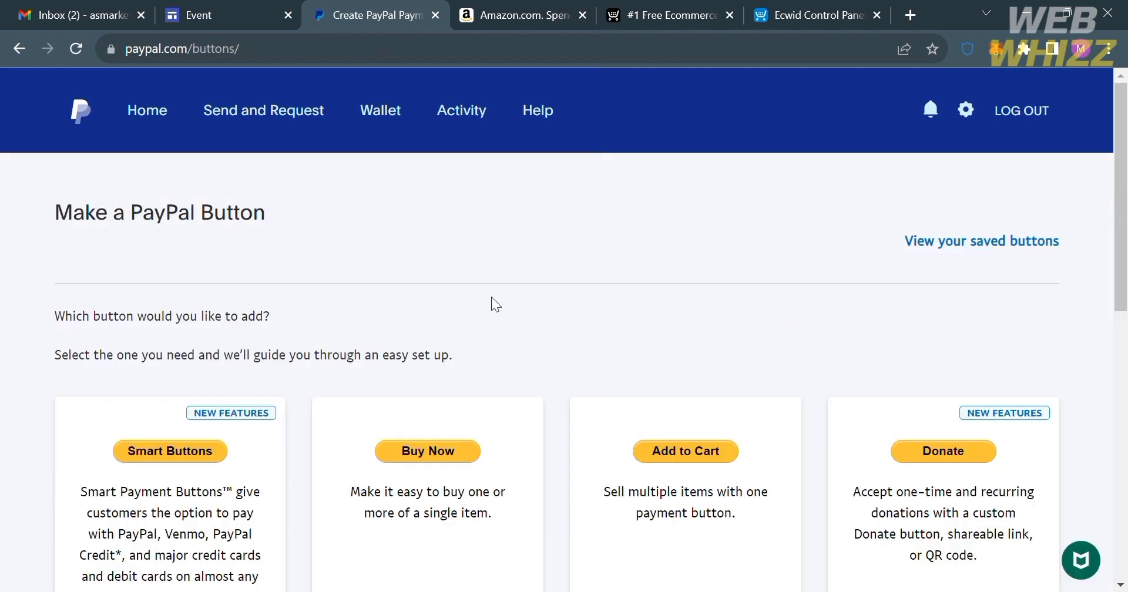
scroll(492, 297, down, 2)
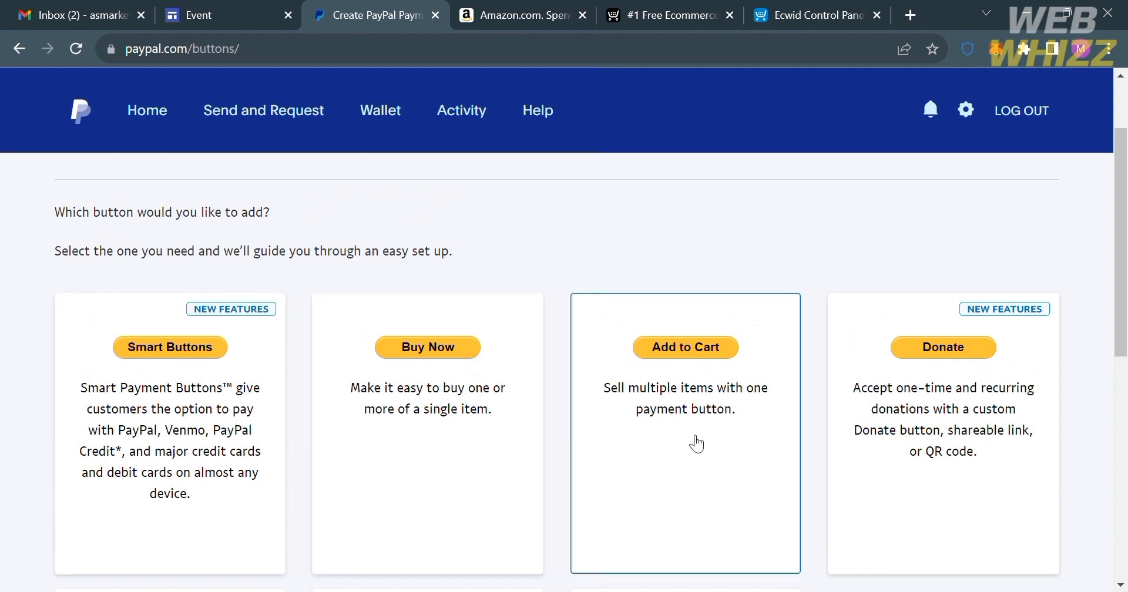
scroll(891, 434, down, 1)
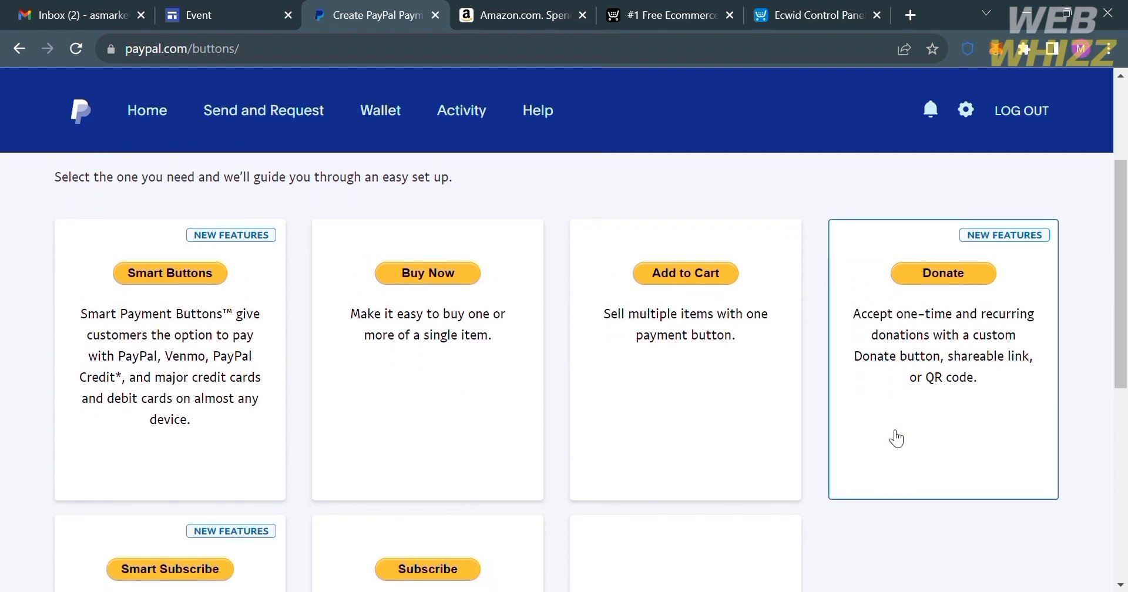
scroll(895, 438, down, 1)
scroll(895, 437, up, 2)
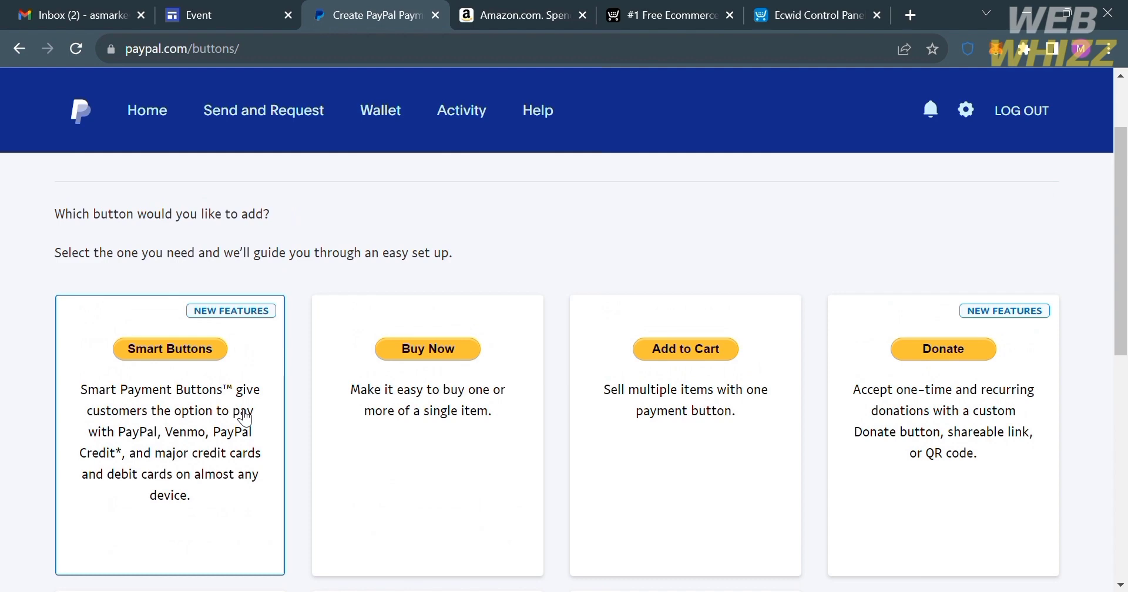
Choose Smart Buttons and scroll the Integrate Checkout docs to the code sample.
click(115, 397)
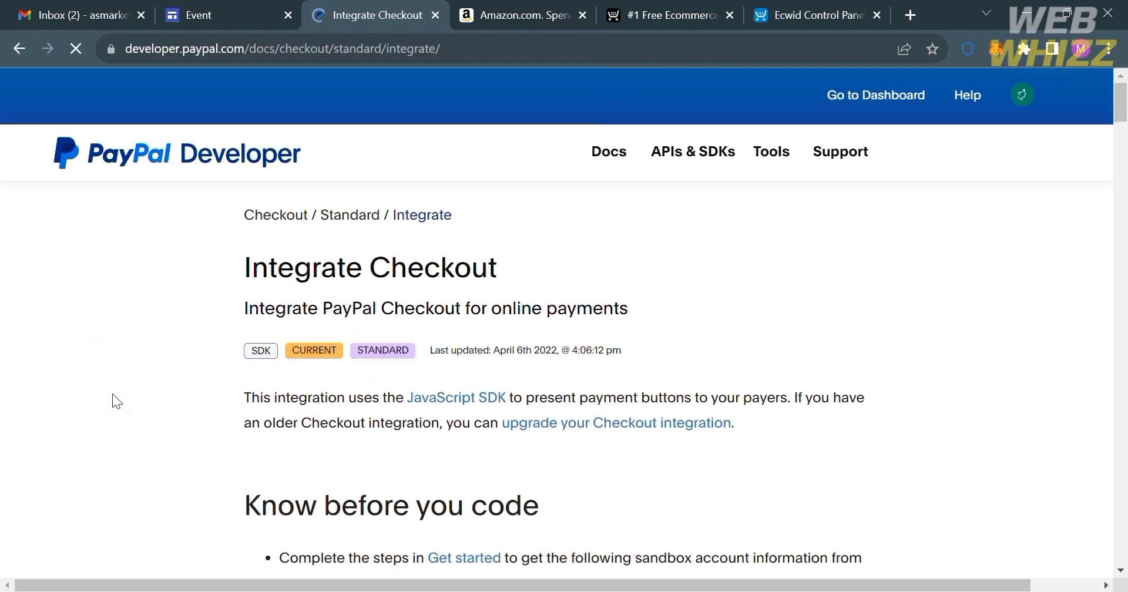
scroll(112, 398, down, 10)
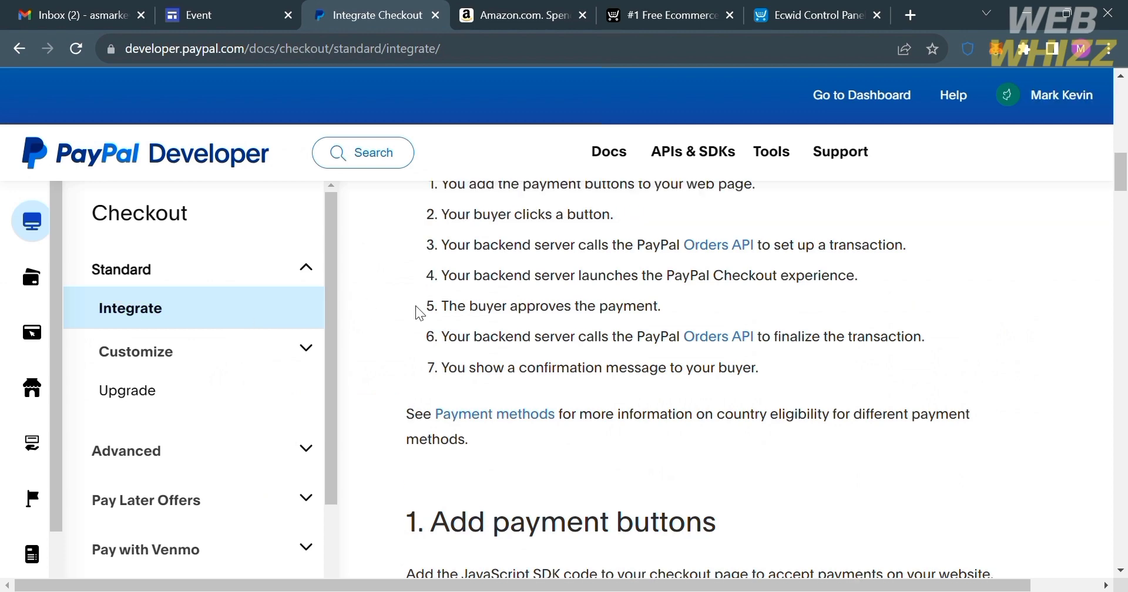
scroll(420, 313, up, 5)
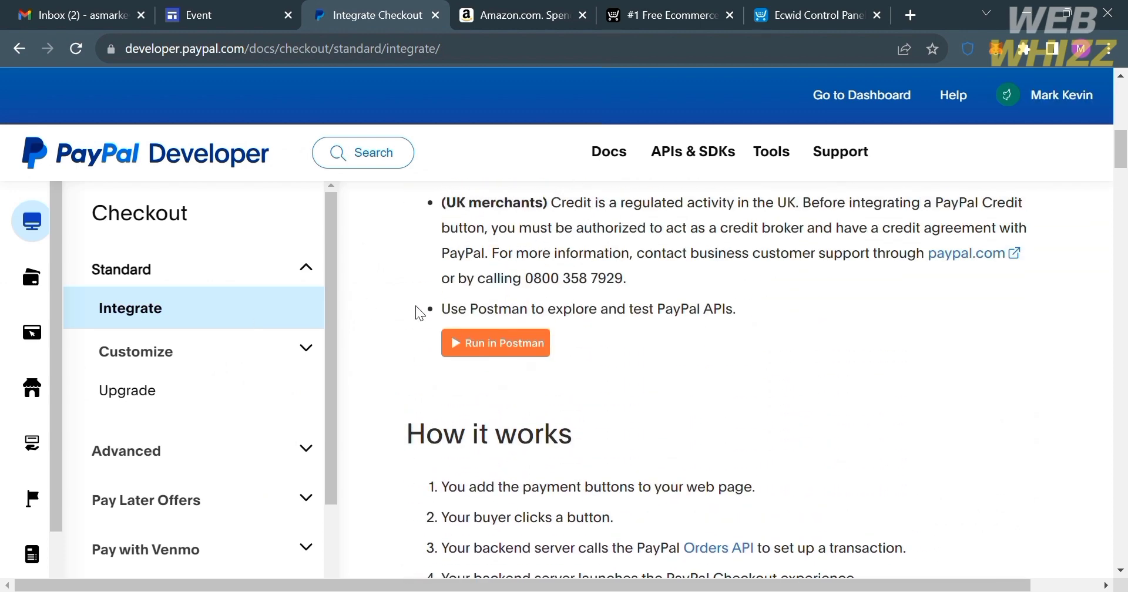
scroll(419, 313, up, 10)
scroll(420, 313, down, 3)
scroll(420, 313, down, 2)
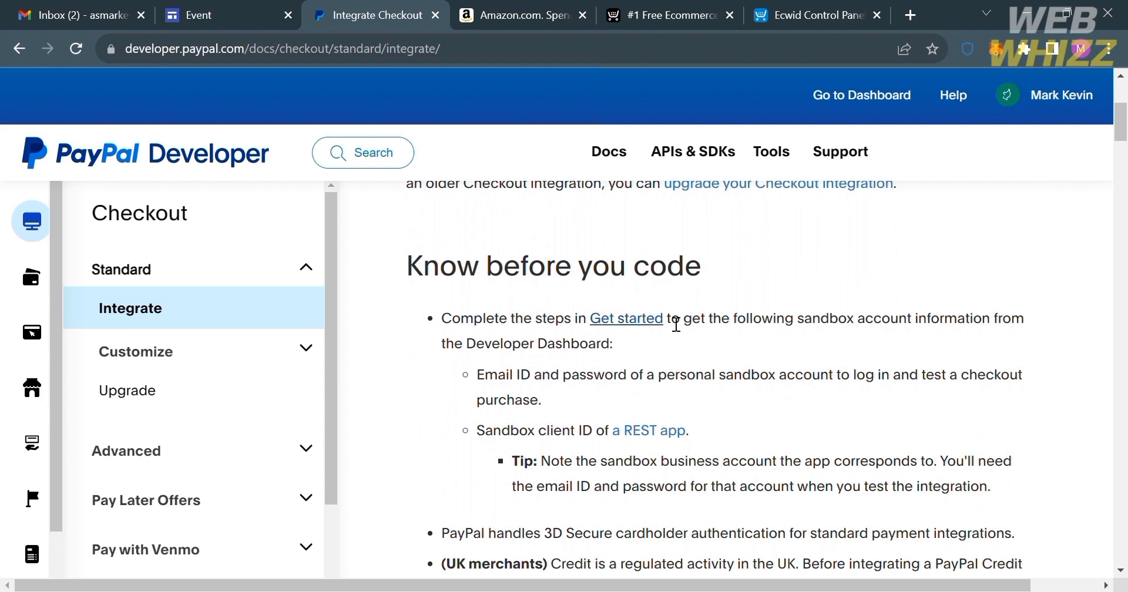
scroll(808, 351, down, 3)
scroll(809, 351, down, 5)
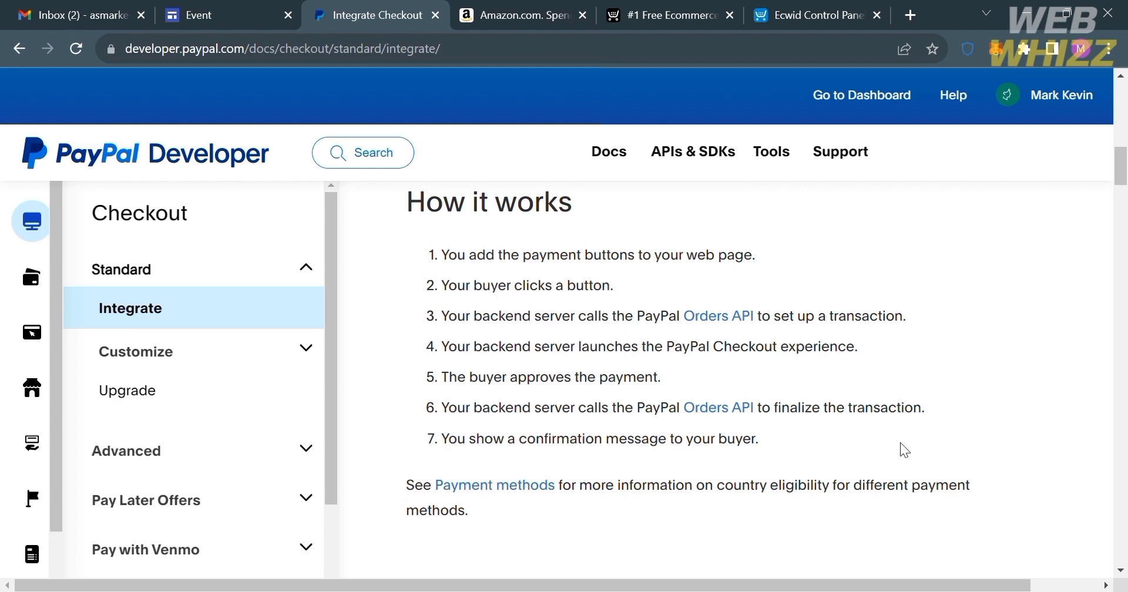
scroll(903, 450, down, 2)
scroll(903, 449, down, 8)
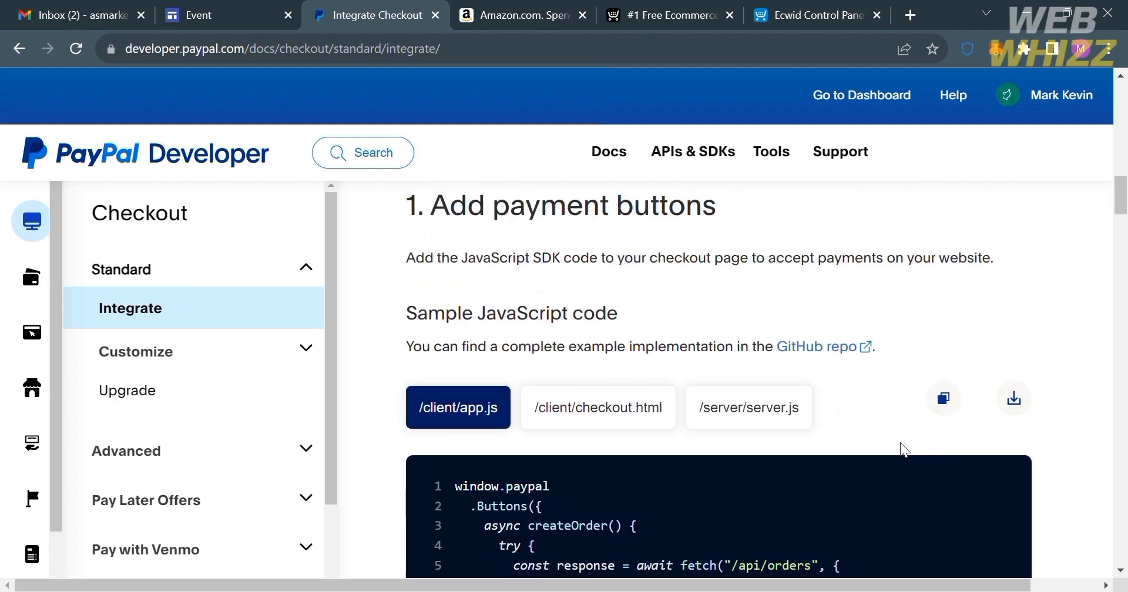
scroll(903, 450, down, 1)
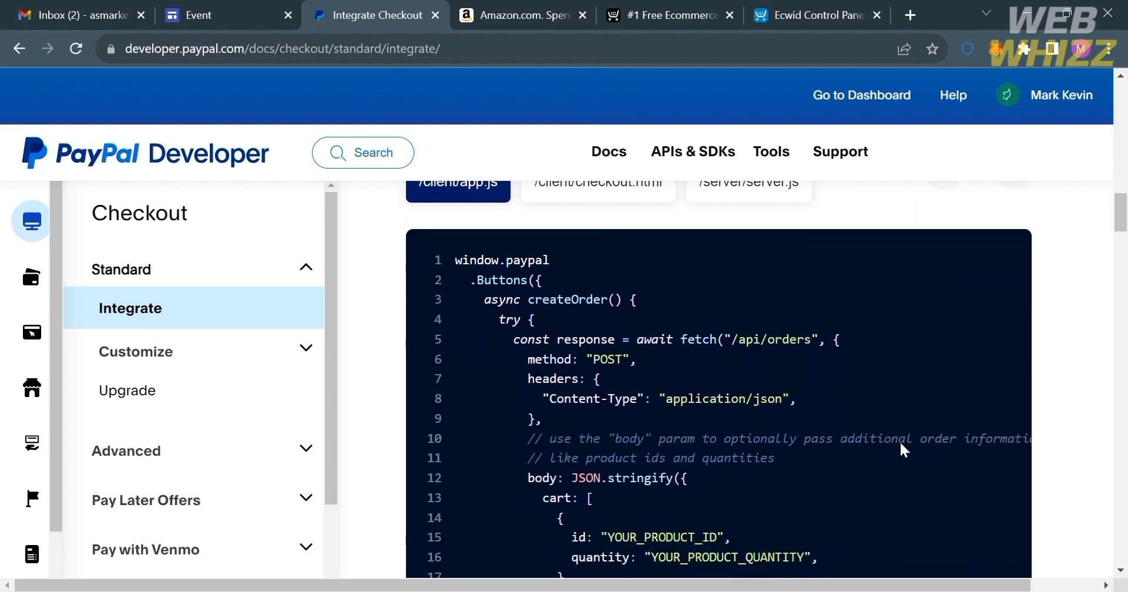
scroll(903, 449, up, 2)
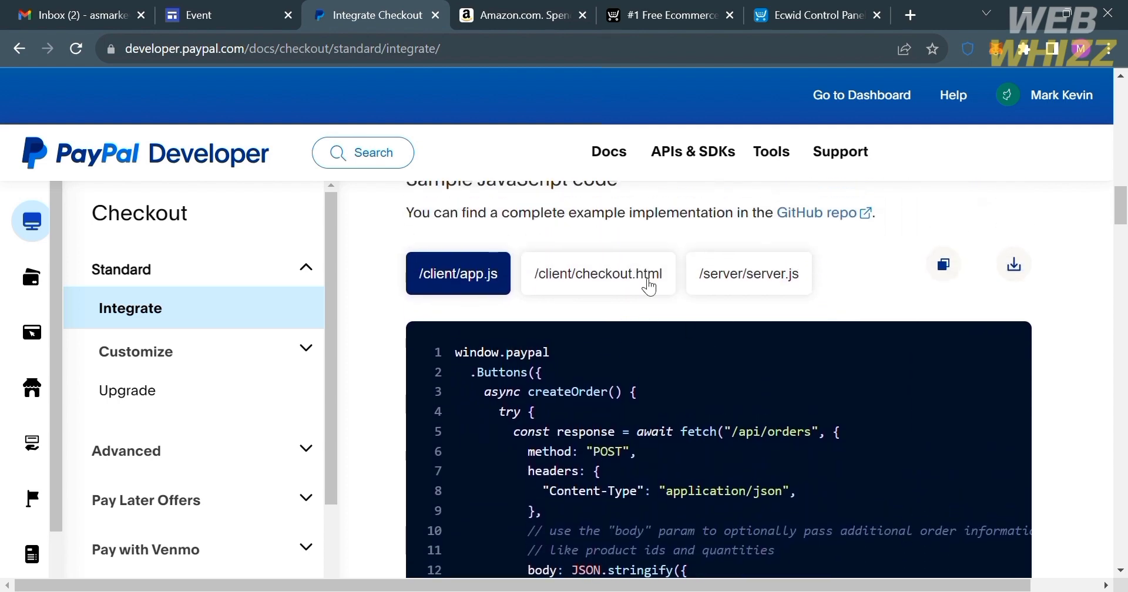
Show the /client/checkout.html sample and select all of its code.
click(646, 284)
scroll(664, 431, down, 6)
scroll(662, 436, up, 5)
scroll(665, 438, down, 1)
scroll(664, 438, down, 1)
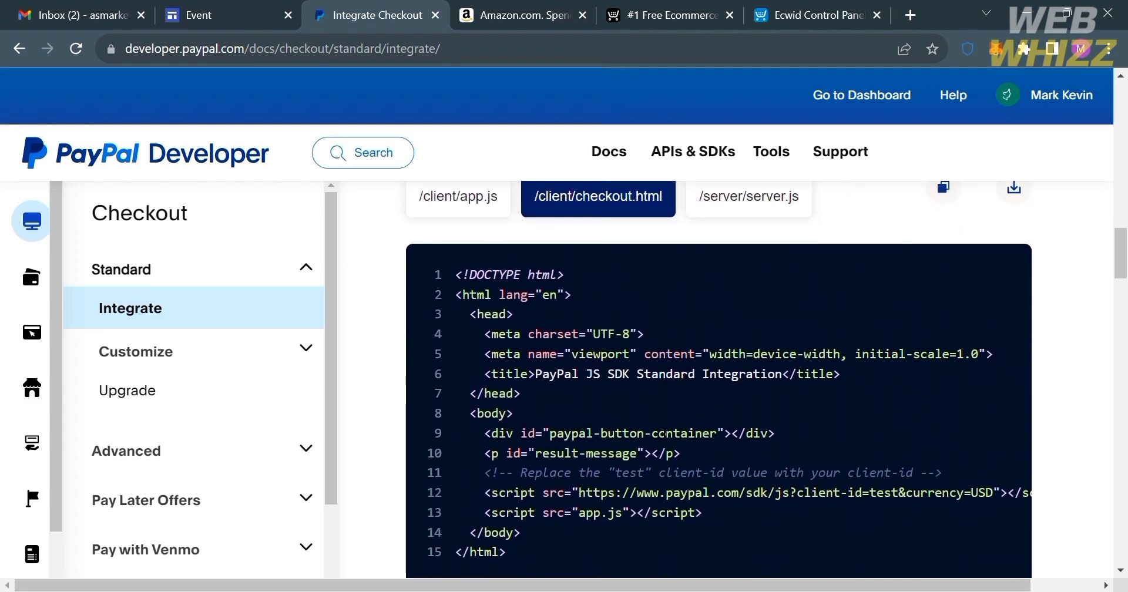
drag(462, 274, 668, 455)
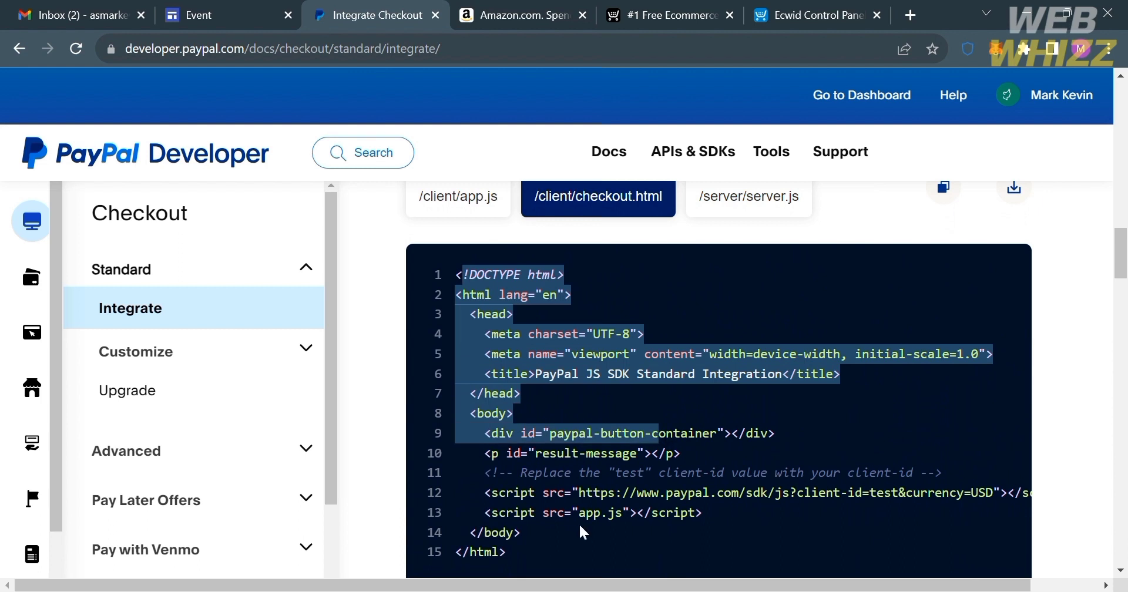
drag(557, 562, 459, 268)
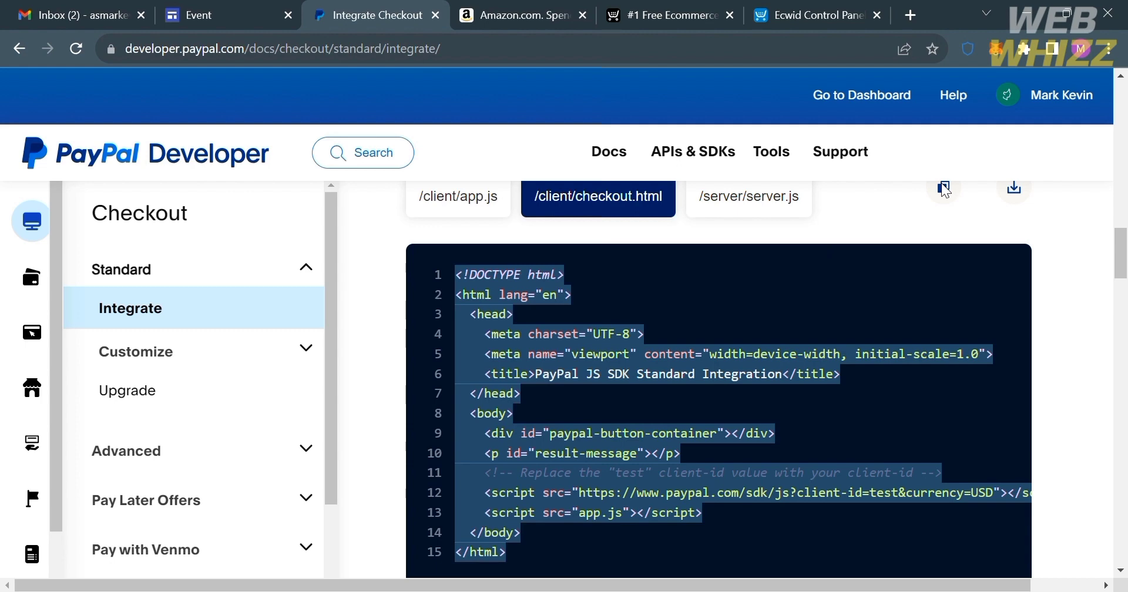
scroll(944, 191, up, 1)
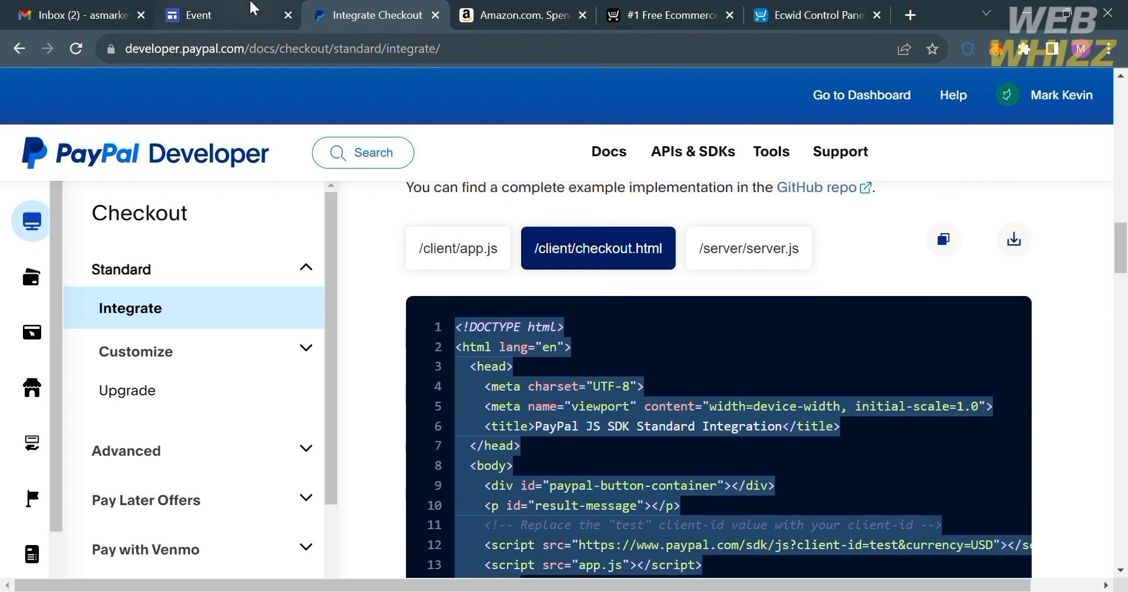
Paste the PayPal checkout HTML as embed code and insert it on the Event page.
click(254, 8)
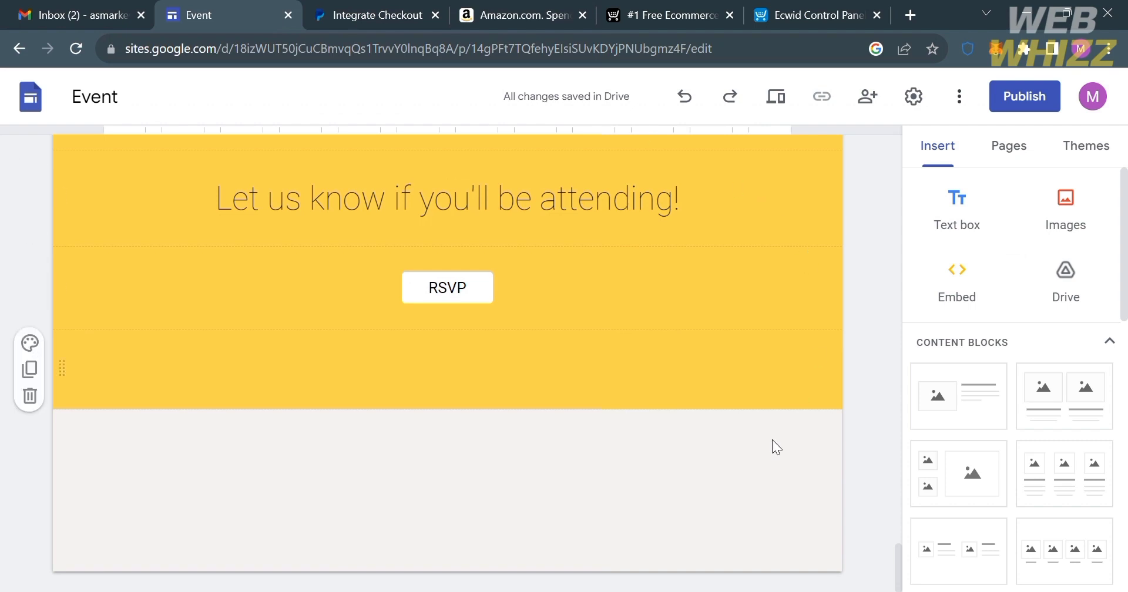
click(958, 267)
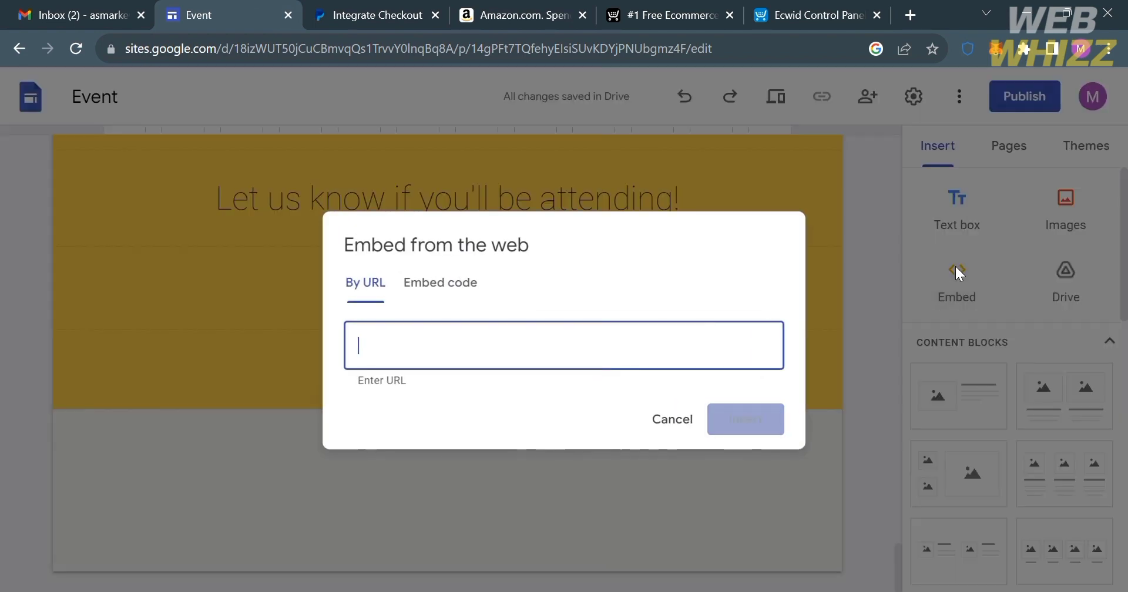
click(480, 289)
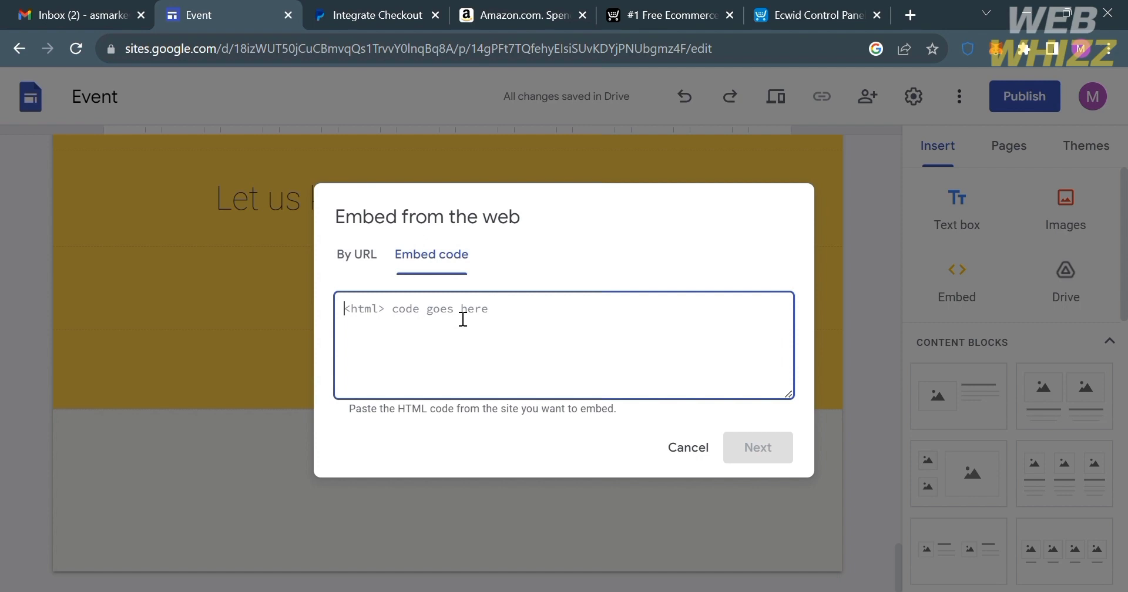
key(ctrl+v)
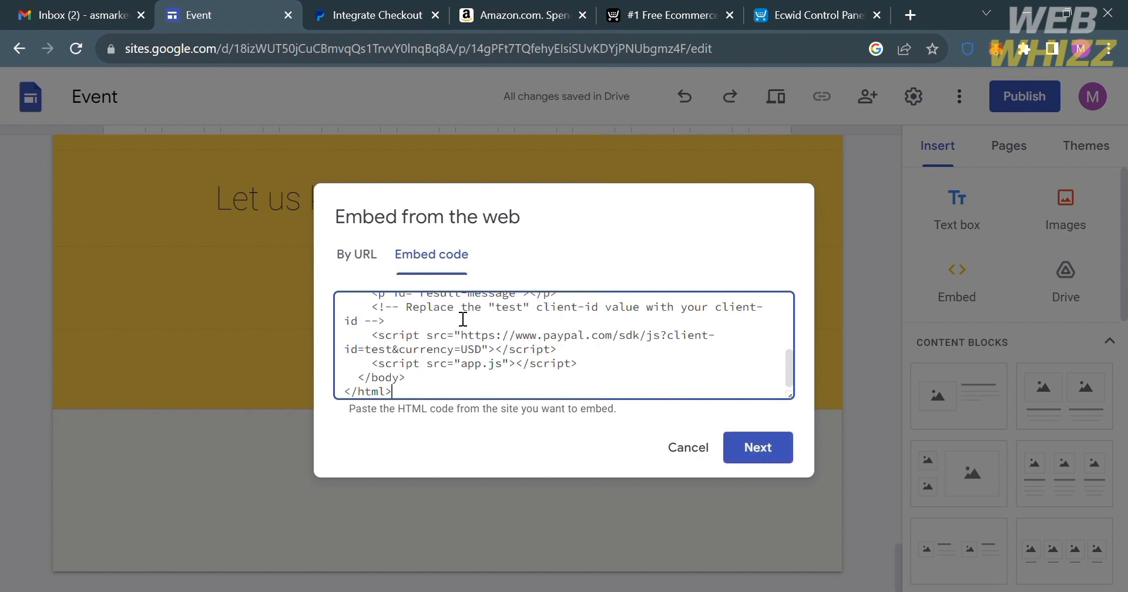
click(774, 442)
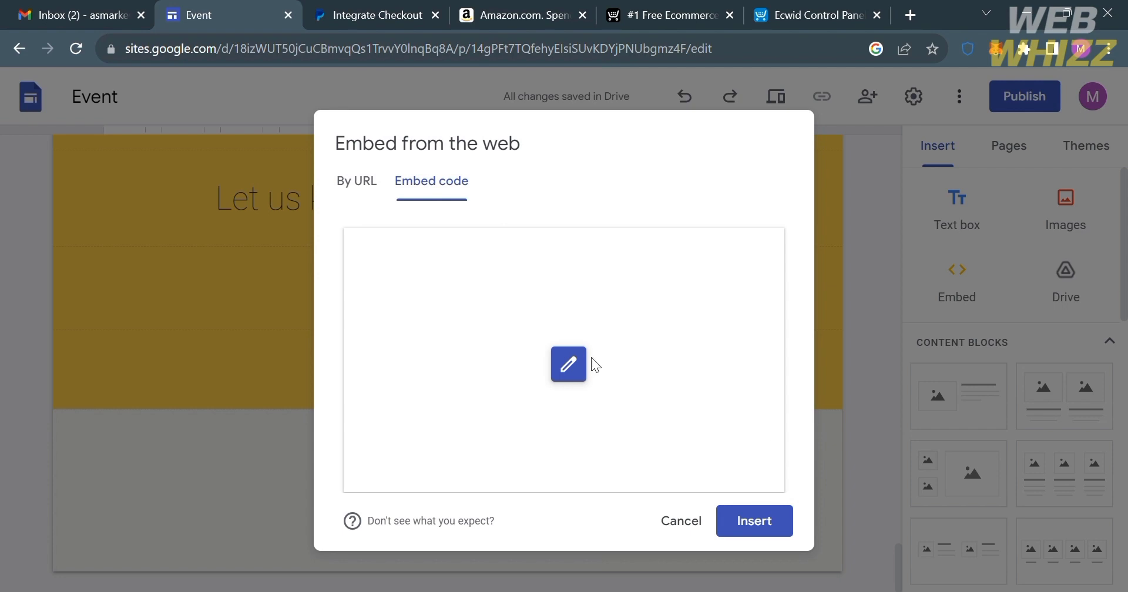
click(785, 531)
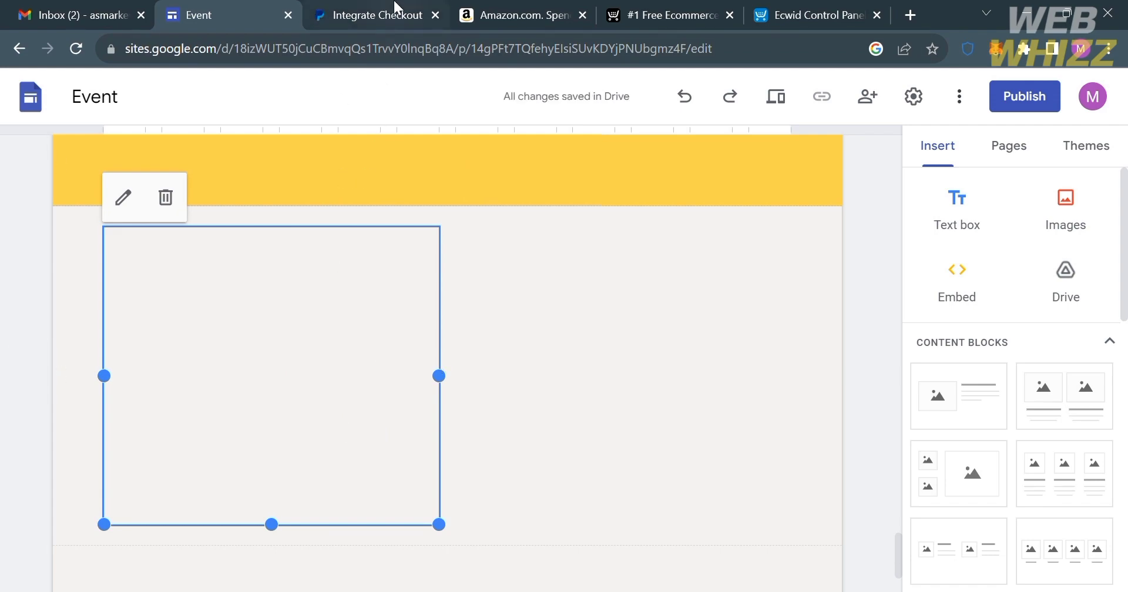
Check the PayPal docs, then widen the embed box and reduce its height.
click(376, 15)
scroll(740, 347, down, 5)
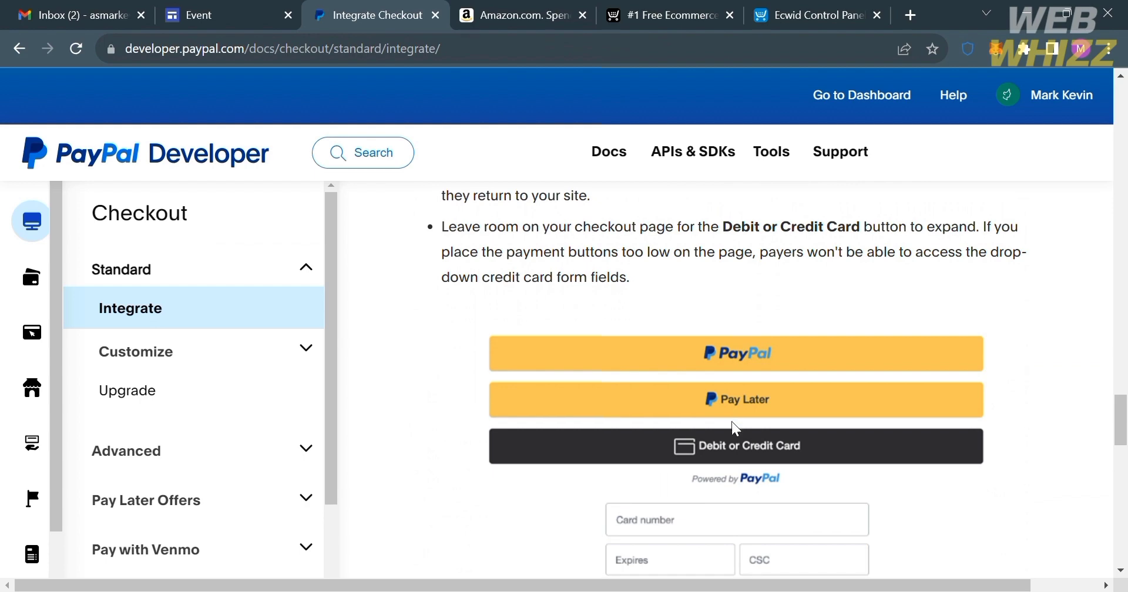
scroll(495, 339, up, 2)
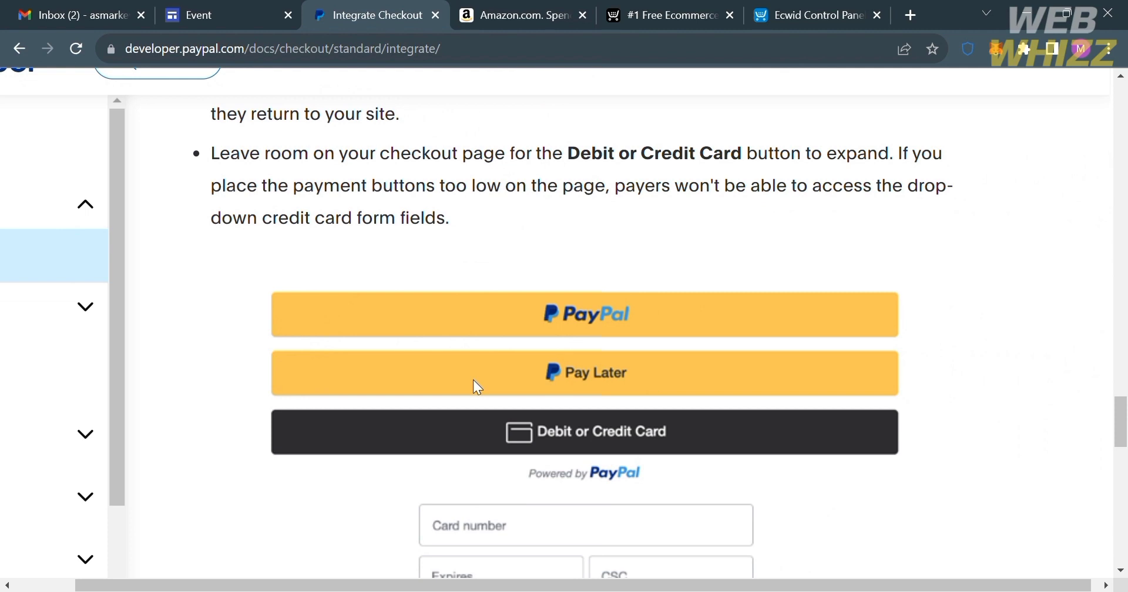
click(252, 12)
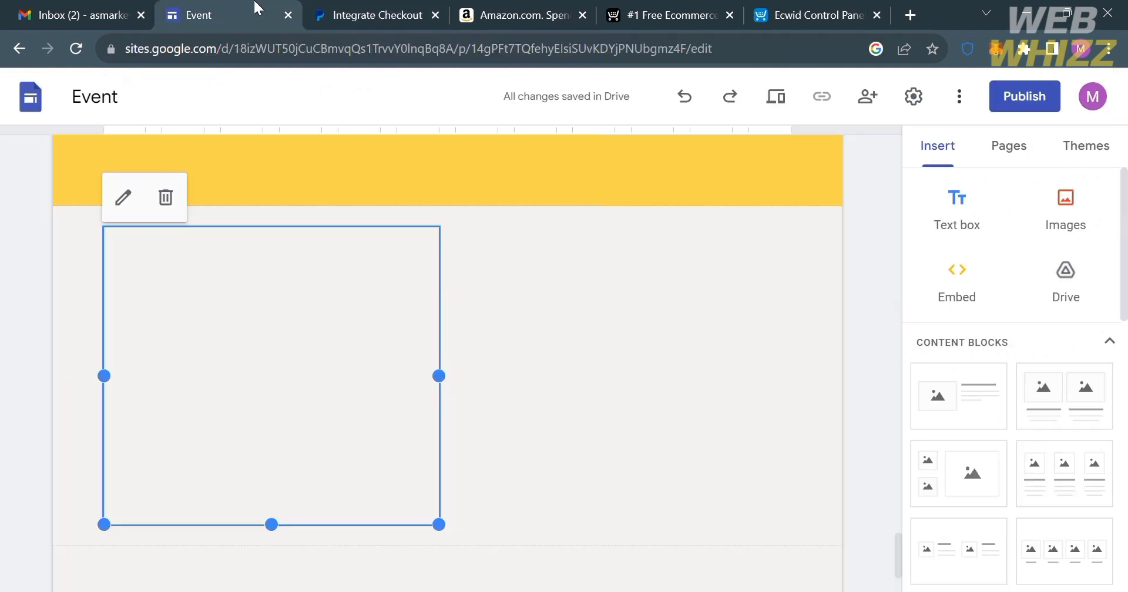
drag(440, 376, 800, 386)
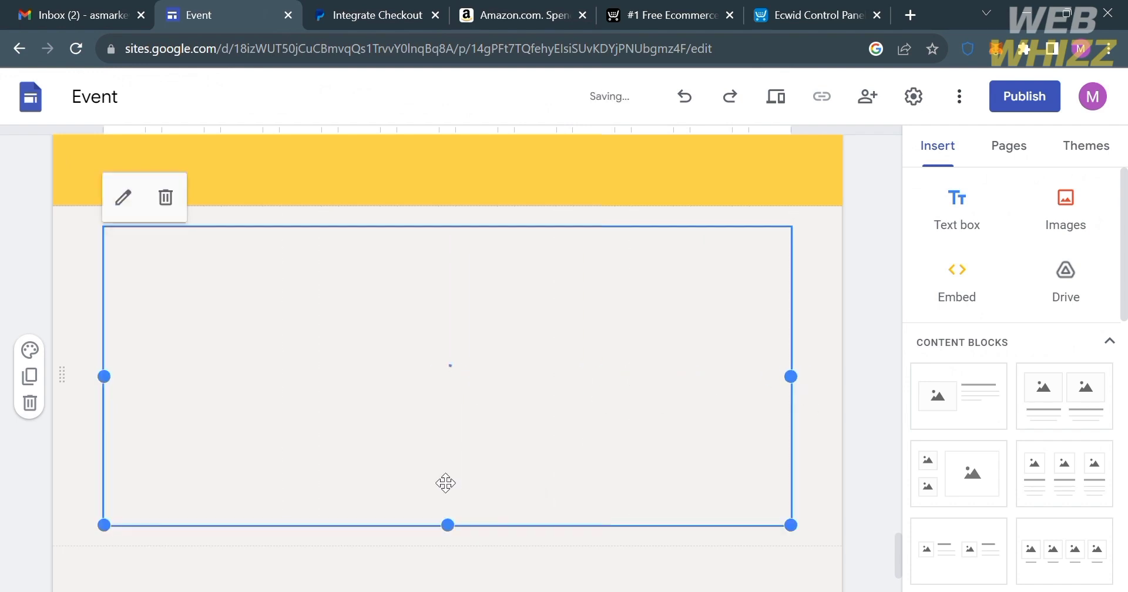
drag(454, 534, 470, 348)
Recheck the PayPal docs, then delete the embed block from the Event page.
click(378, 9)
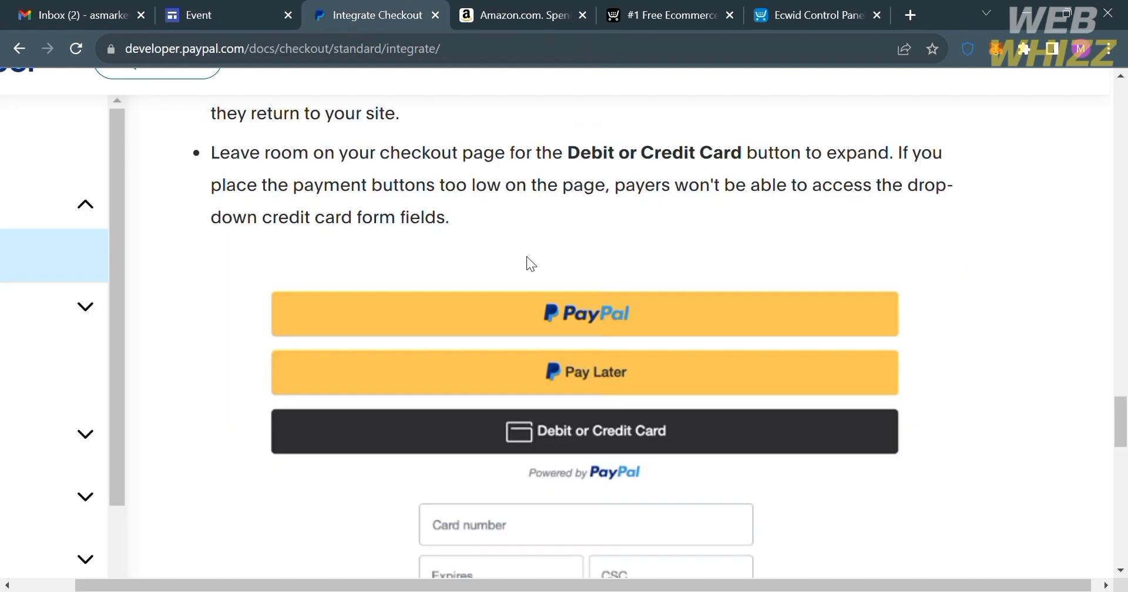
scroll(602, 412, down, 5)
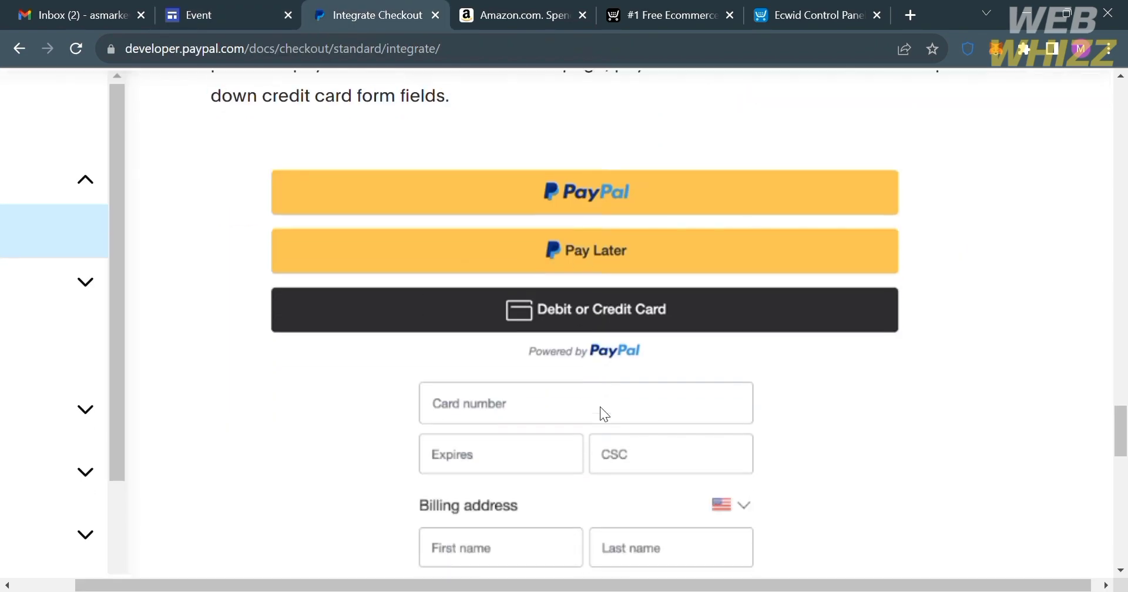
scroll(600, 407, up, 5)
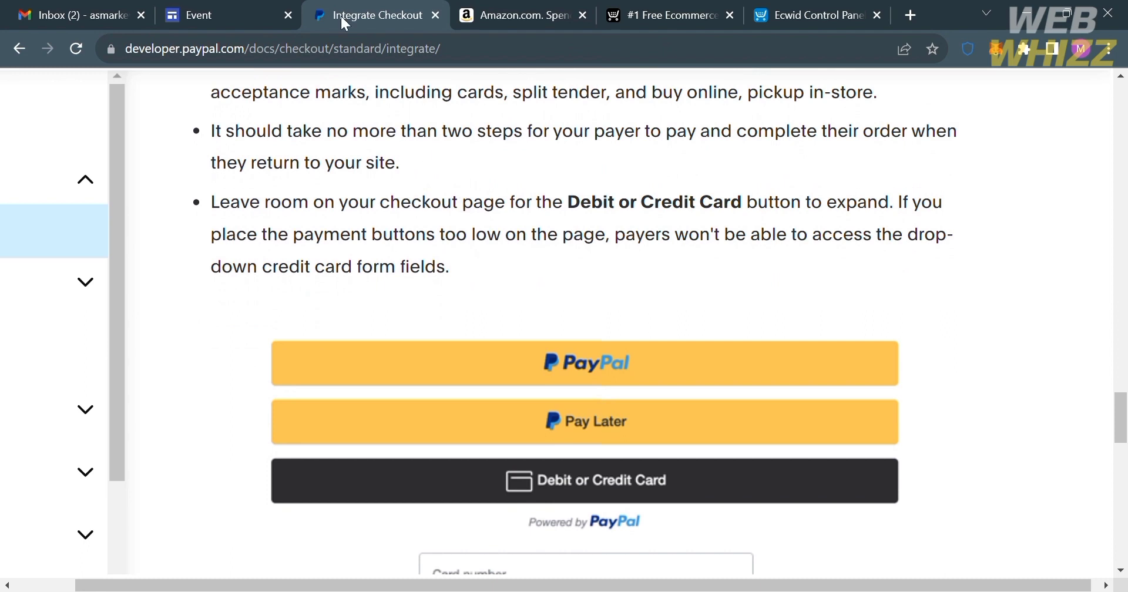
click(269, 11)
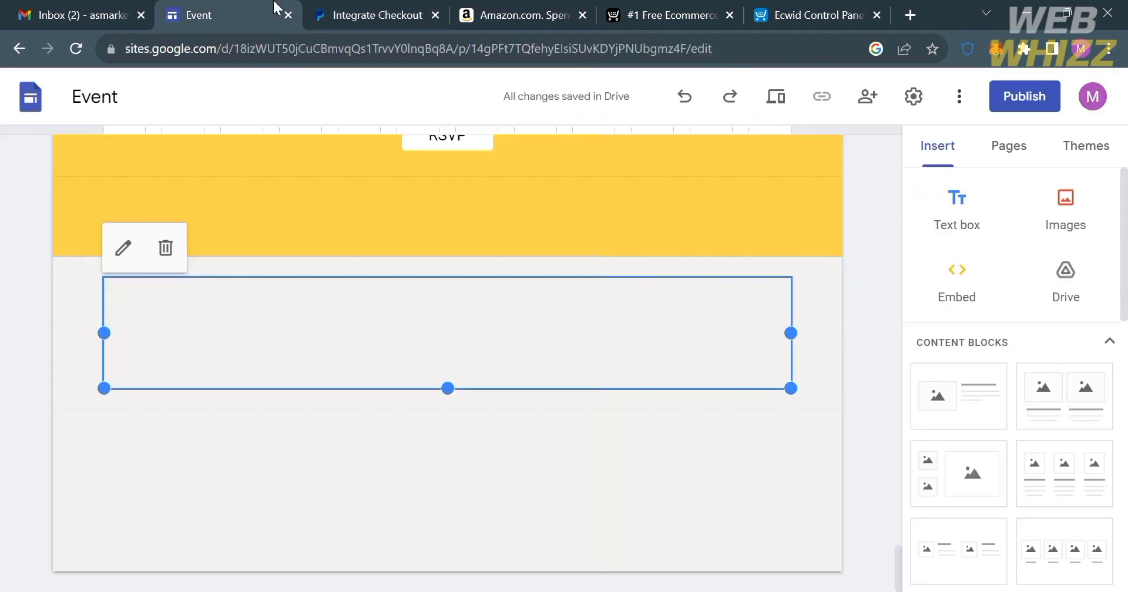
click(169, 243)
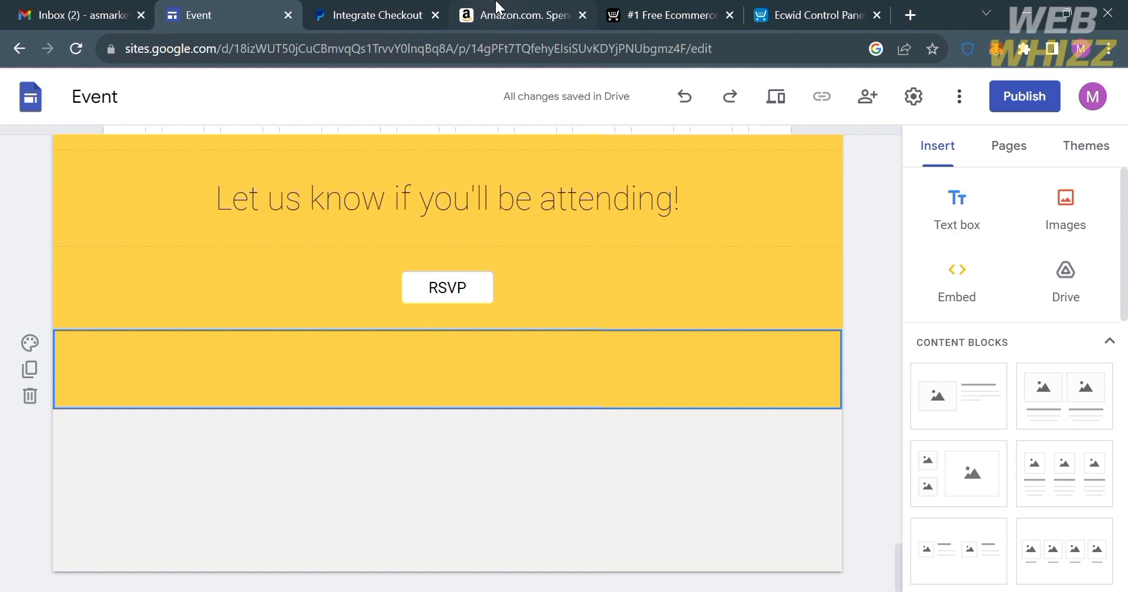
From the Amazon homepage, open the PlayStation PULSE 3D Wireless Headset product page.
click(500, 7)
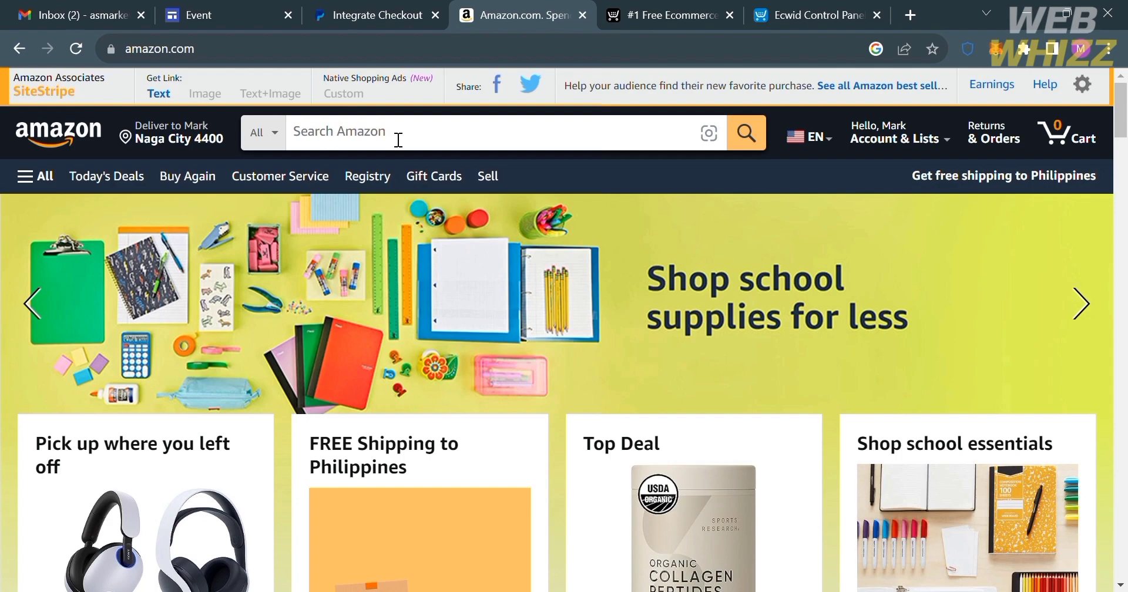
scroll(480, 457, down, 12)
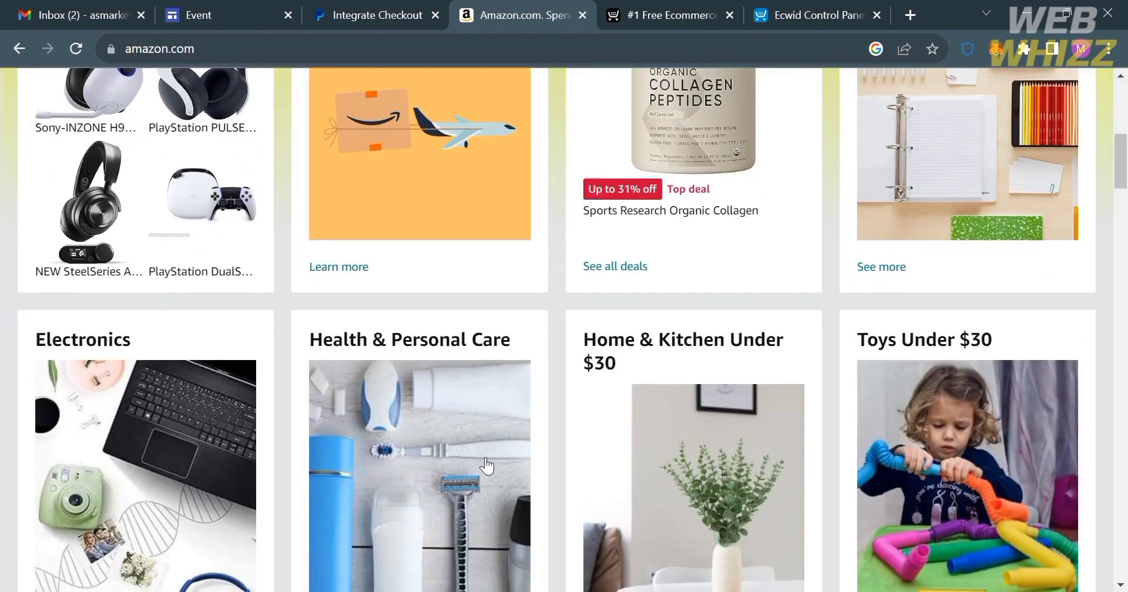
scroll(485, 466, down, 10)
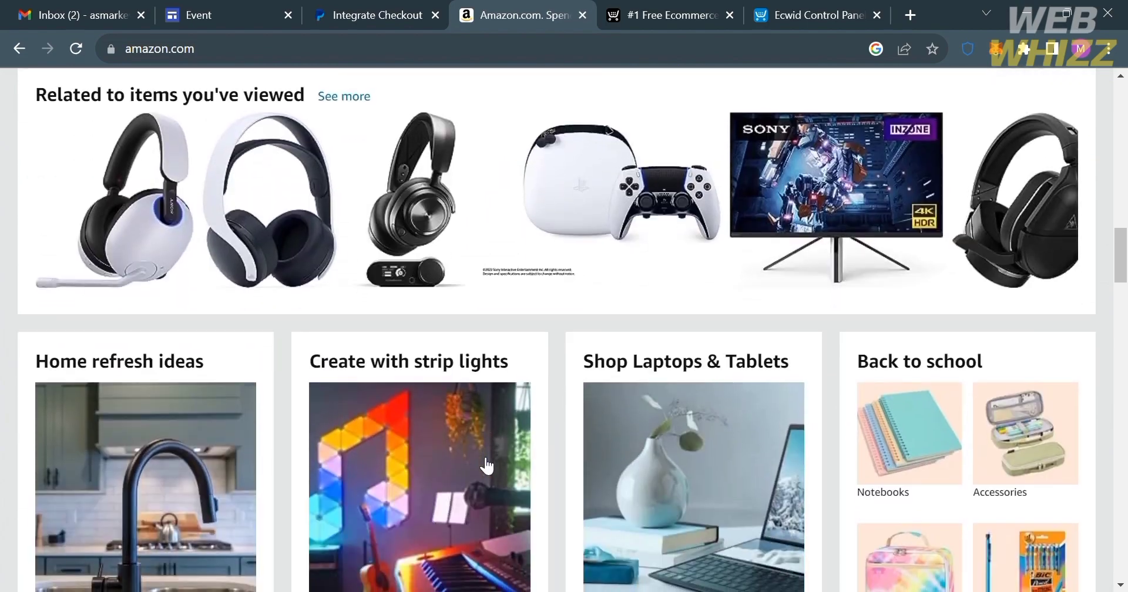
scroll(482, 461, up, 10)
scroll(479, 457, down, 3)
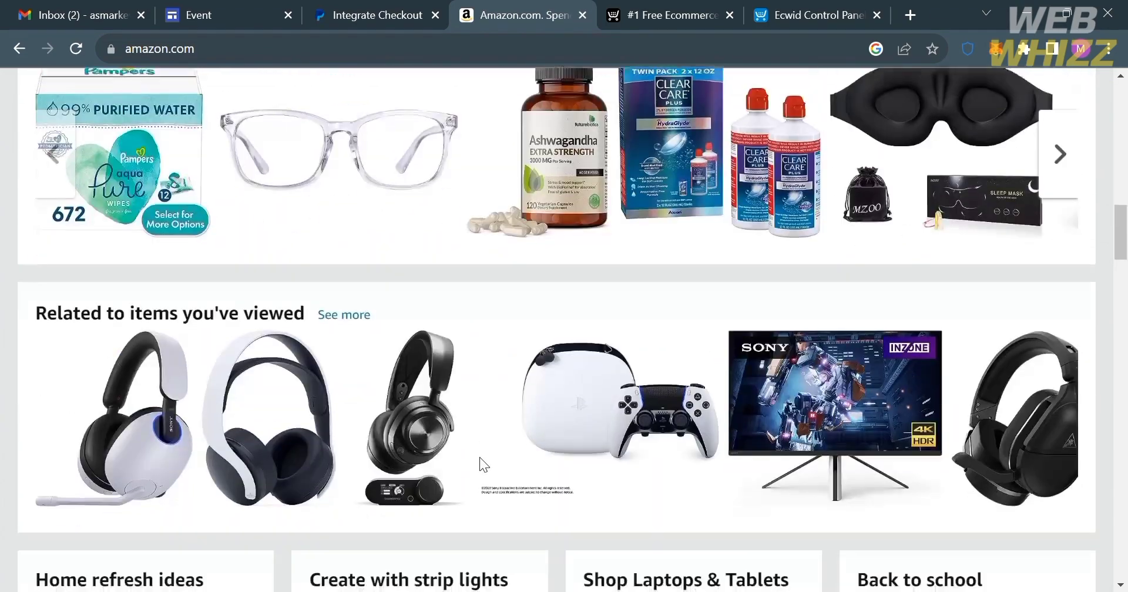
click(270, 411)
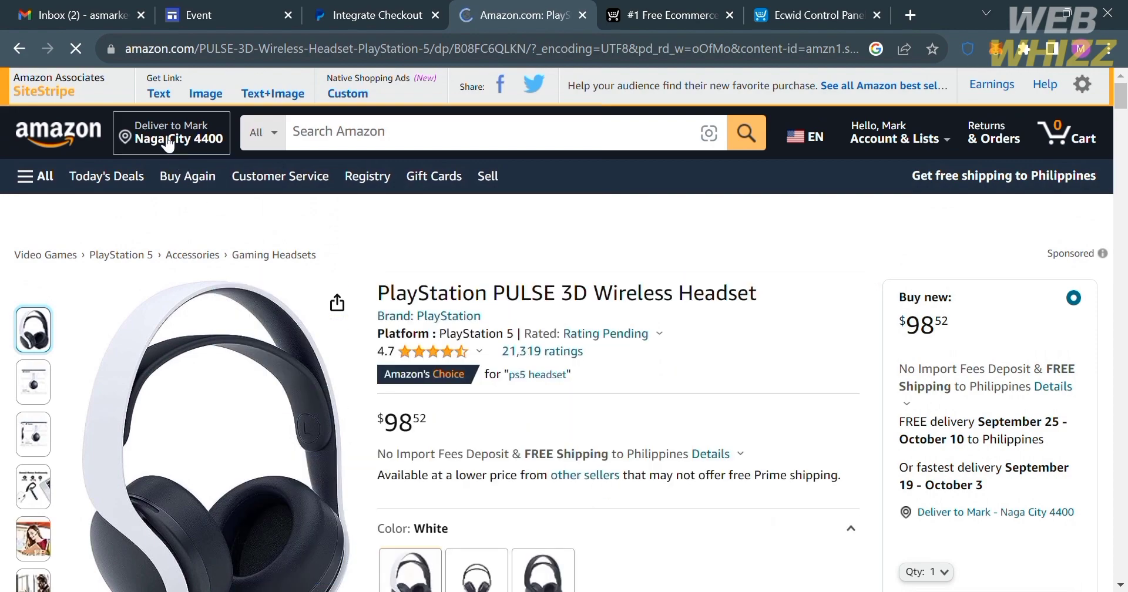
Generate and copy a SiteStripe text short link for the headset, then return to the Event editor.
click(168, 98)
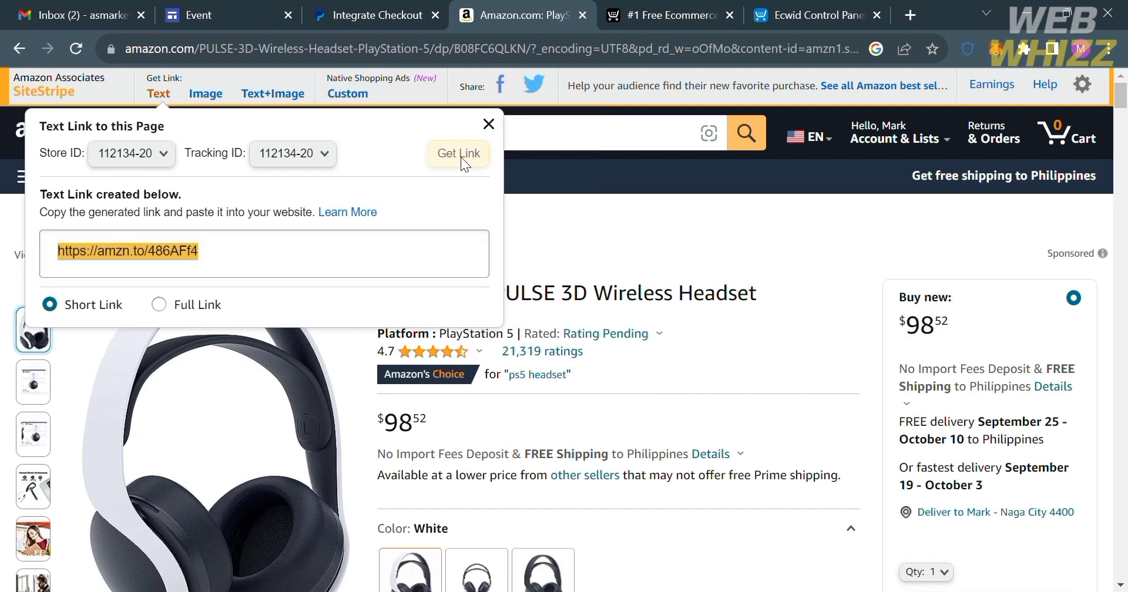
click(197, 257)
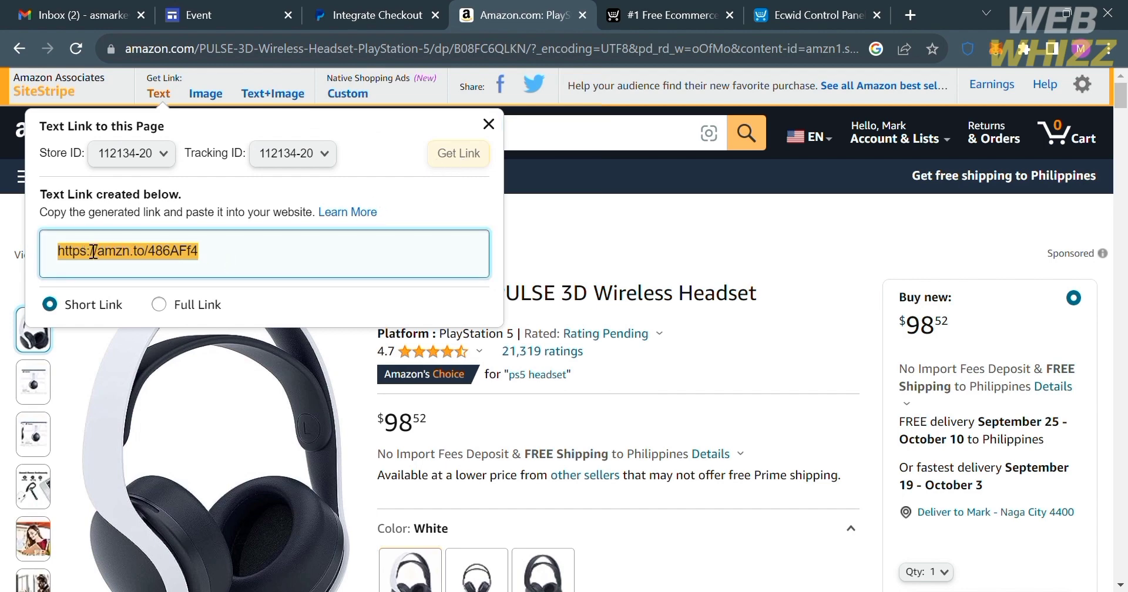
click(213, 269)
key(ctrl+a)
key(ctrl+c)
click(469, 156)
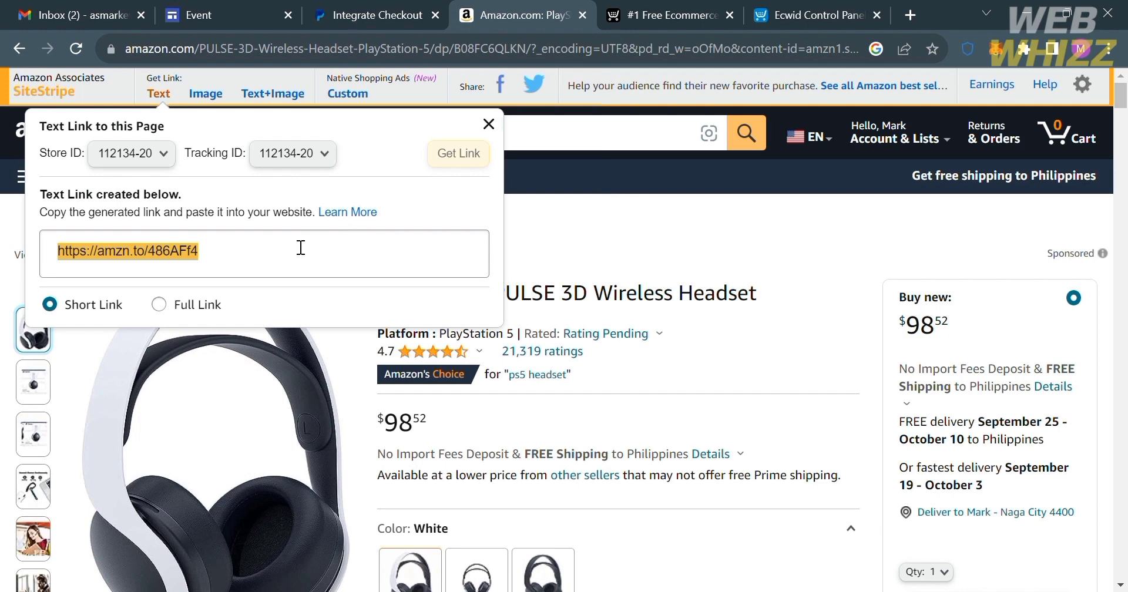
click(245, 4)
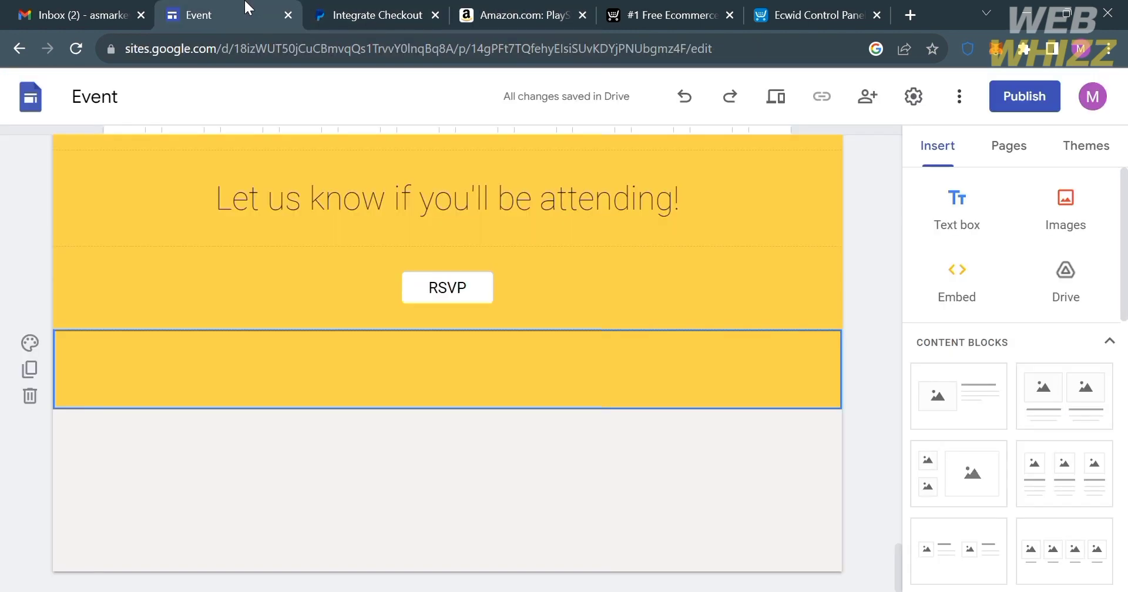
Deselect the yellow section and add a blank text box below it.
click(748, 538)
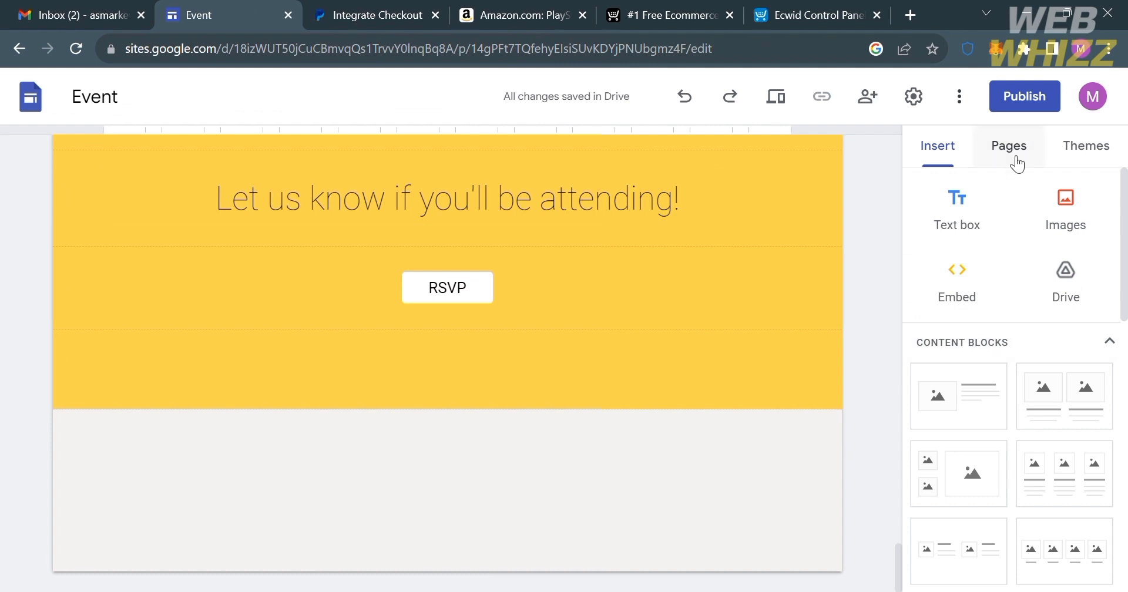
click(957, 211)
scroll(999, 388, down, 8)
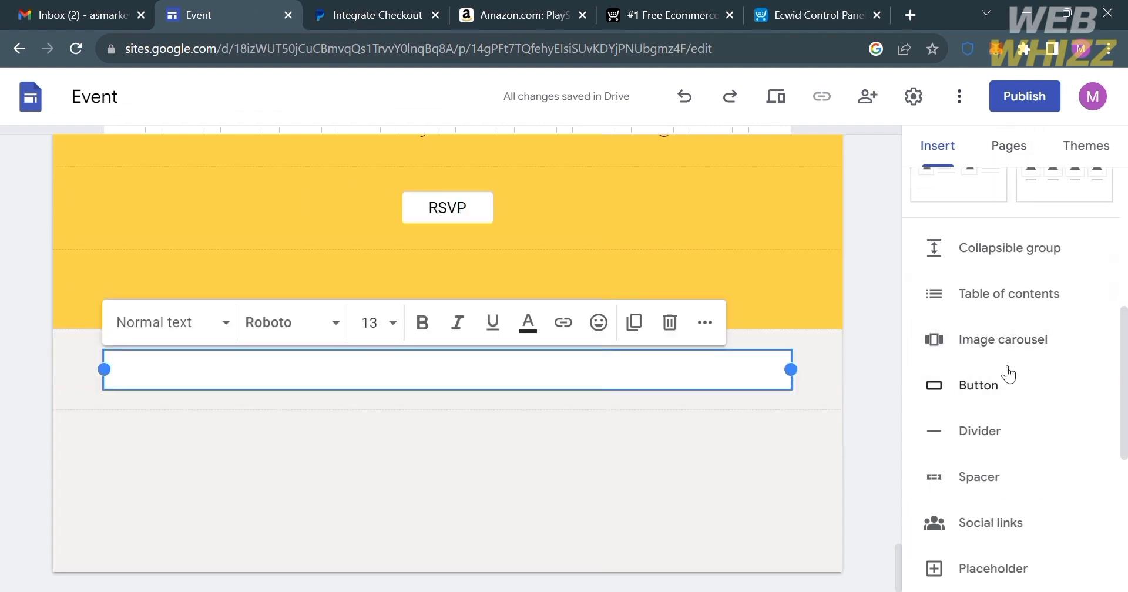
Add a 'BUY NOW!' button linked to the pasted Amazon short link.
click(1001, 385)
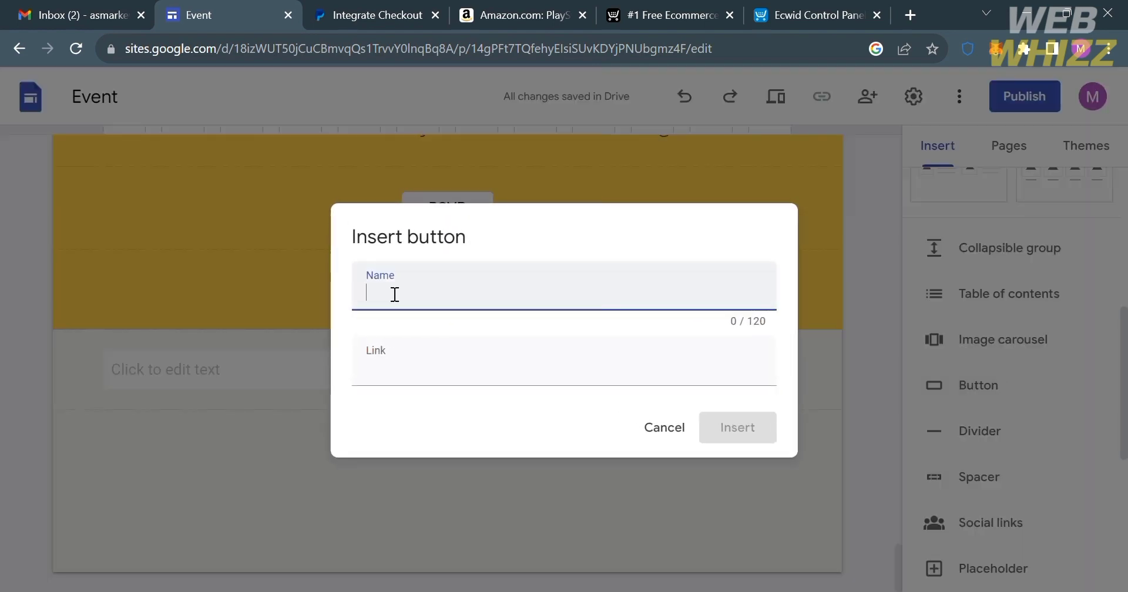
text(BUY NOW!)
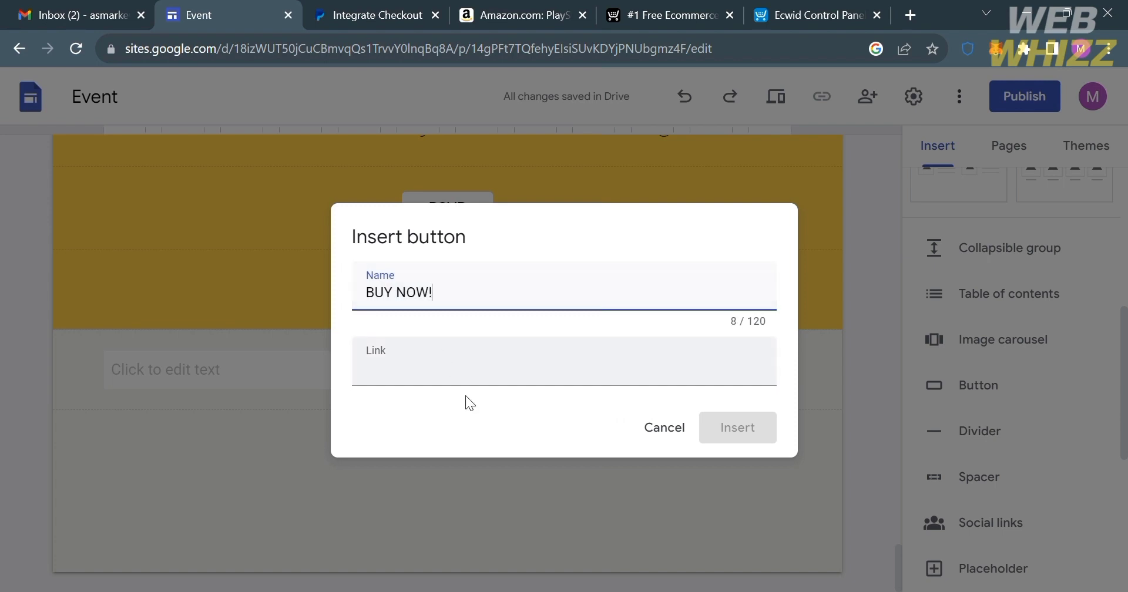
click(468, 391)
key(ctrl+v)
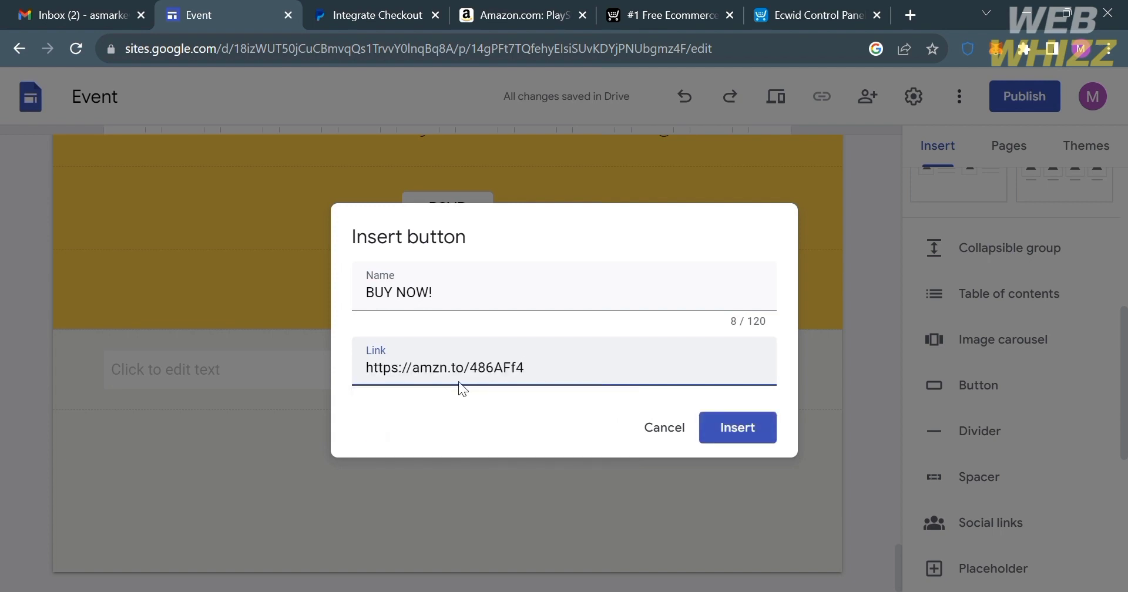
click(752, 437)
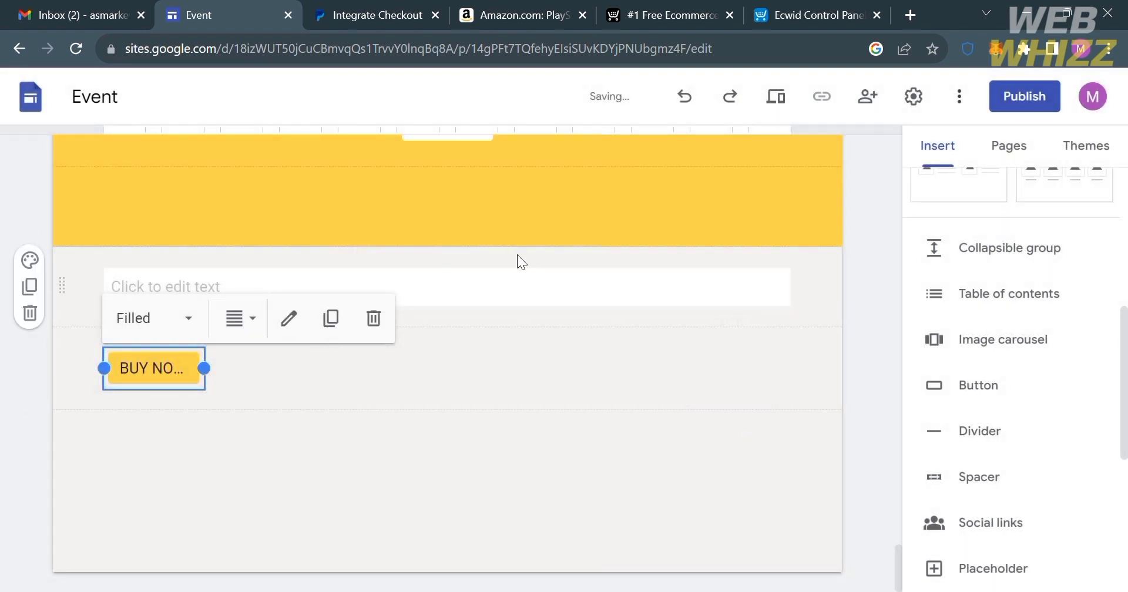
Delete the empty text box, then resize and reposition the BUY NOW! button.
click(542, 285)
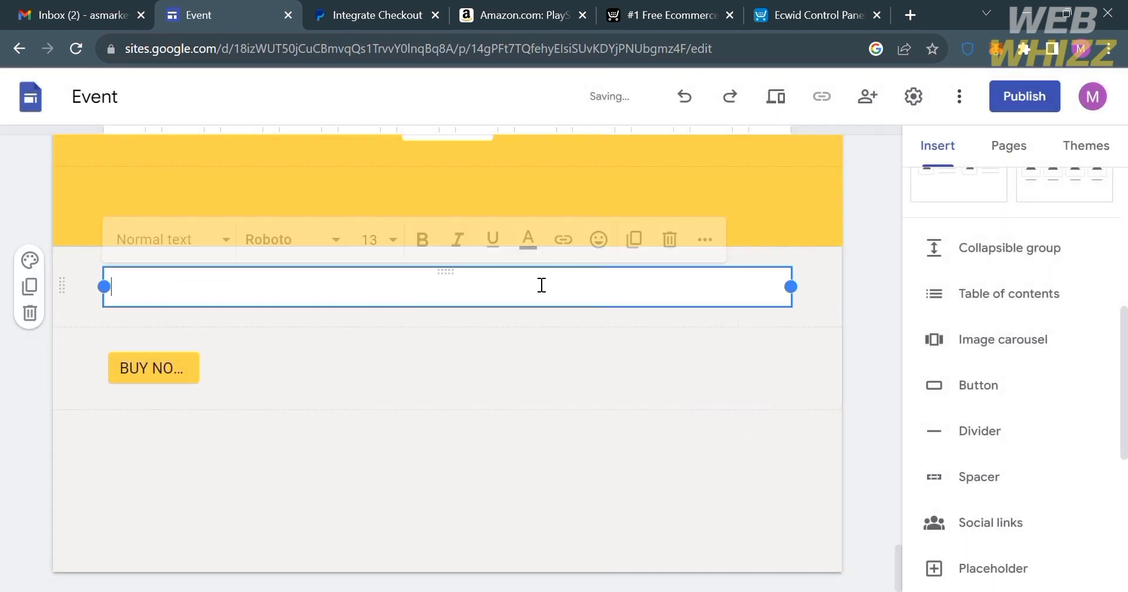
click(670, 240)
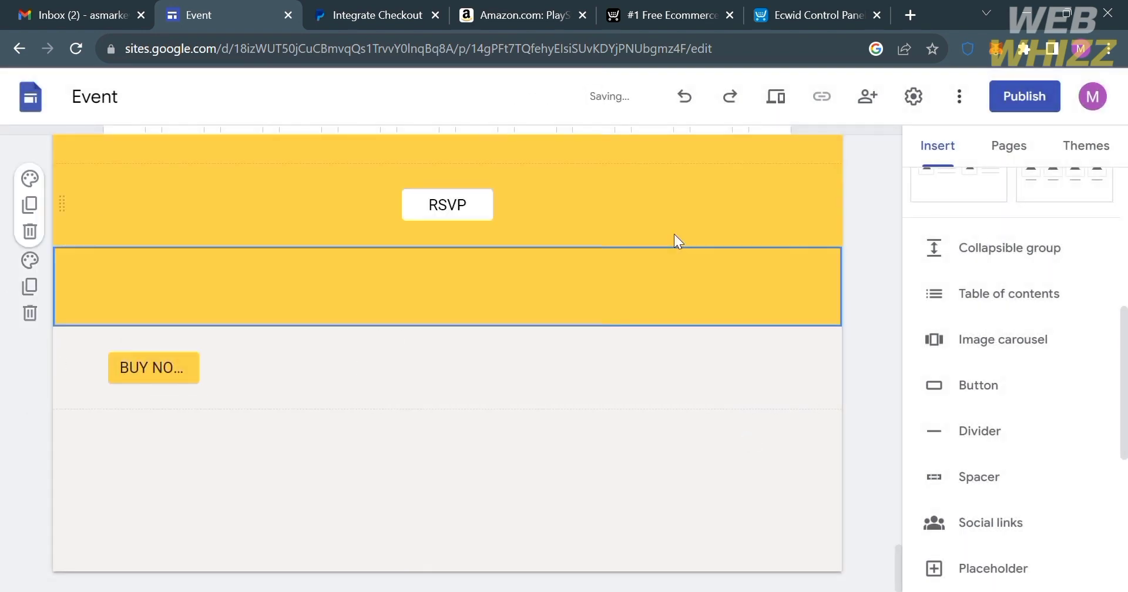
click(189, 386)
drag(205, 369, 807, 371)
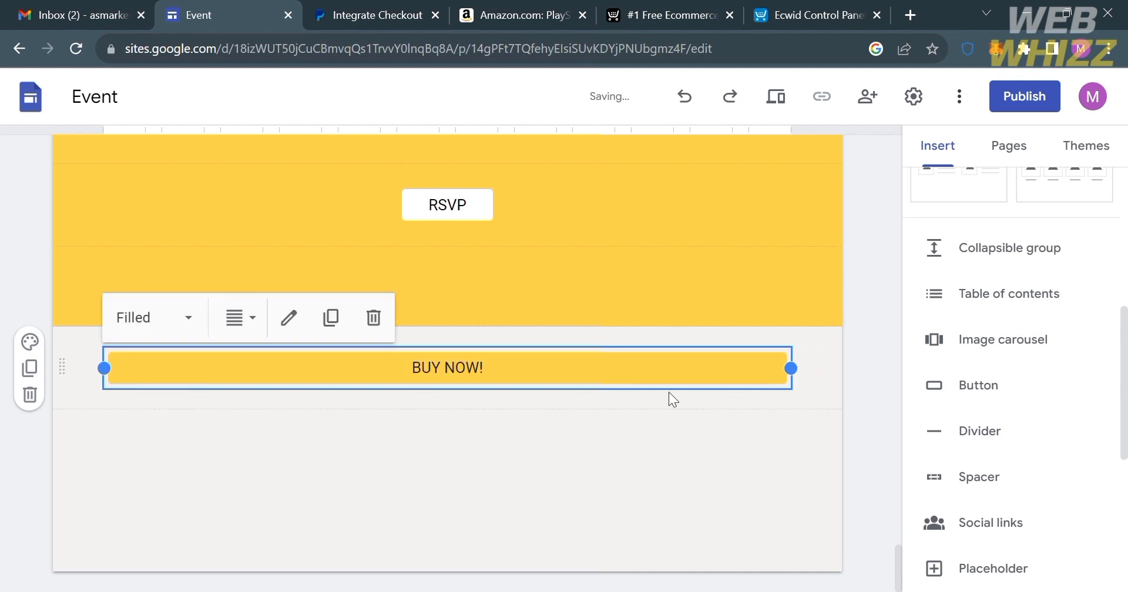
drag(642, 381, 380, 373)
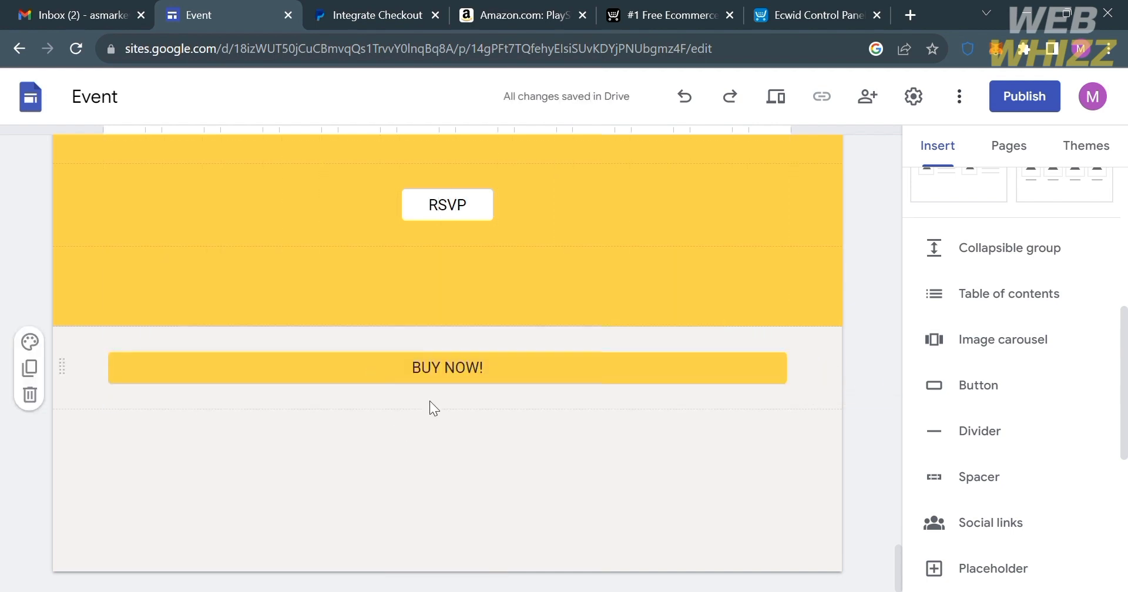
Try the Outlined style, revert the button to Filled yellow, and centre-align it.
click(457, 374)
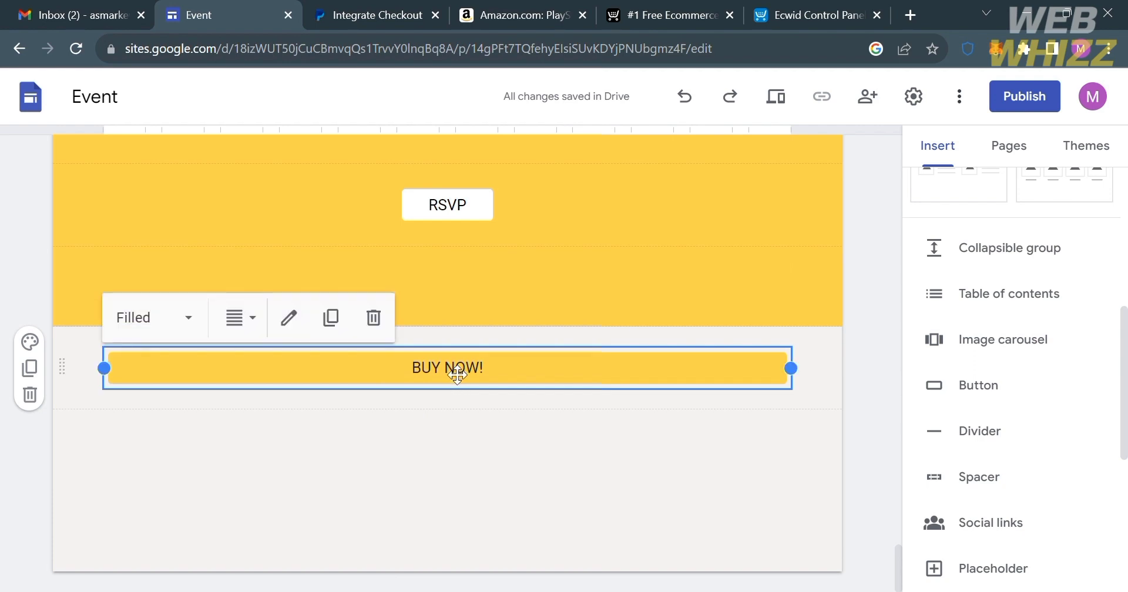
click(196, 327)
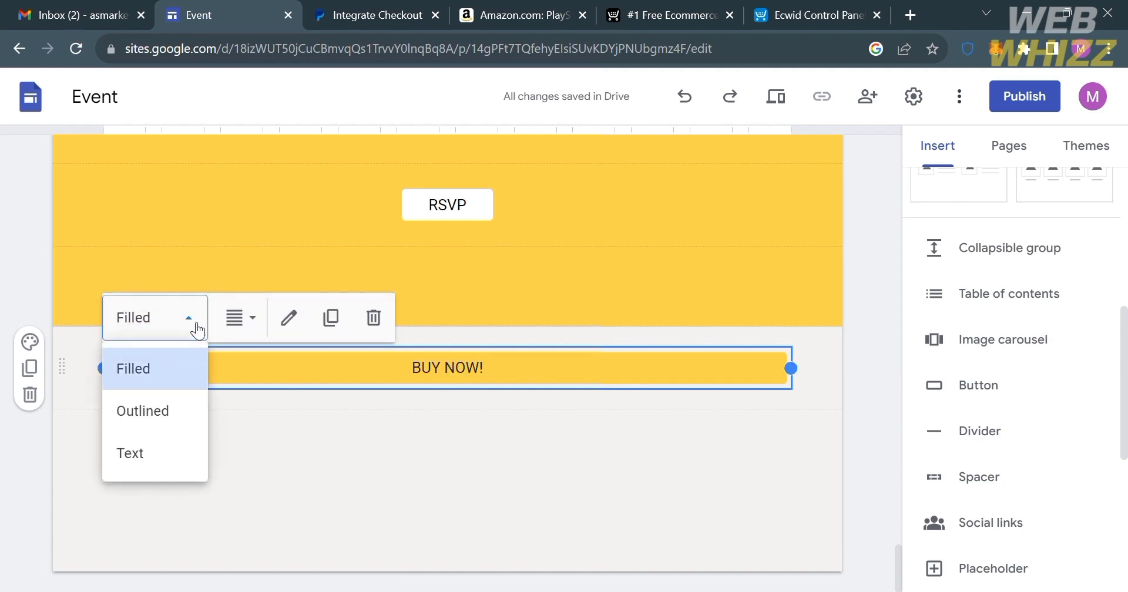
click(179, 413)
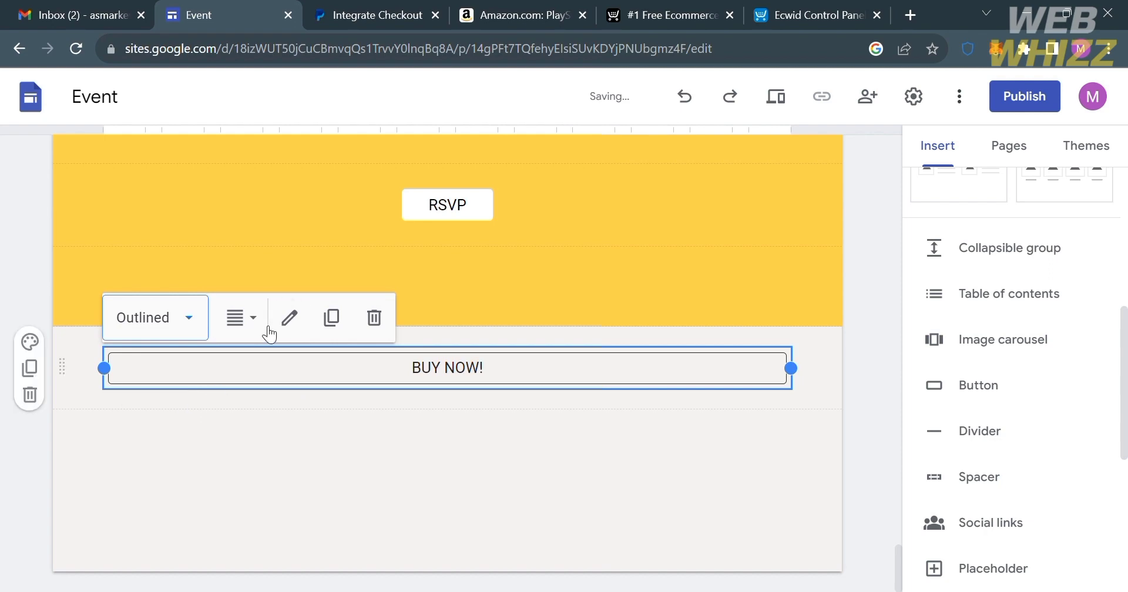
click(189, 322)
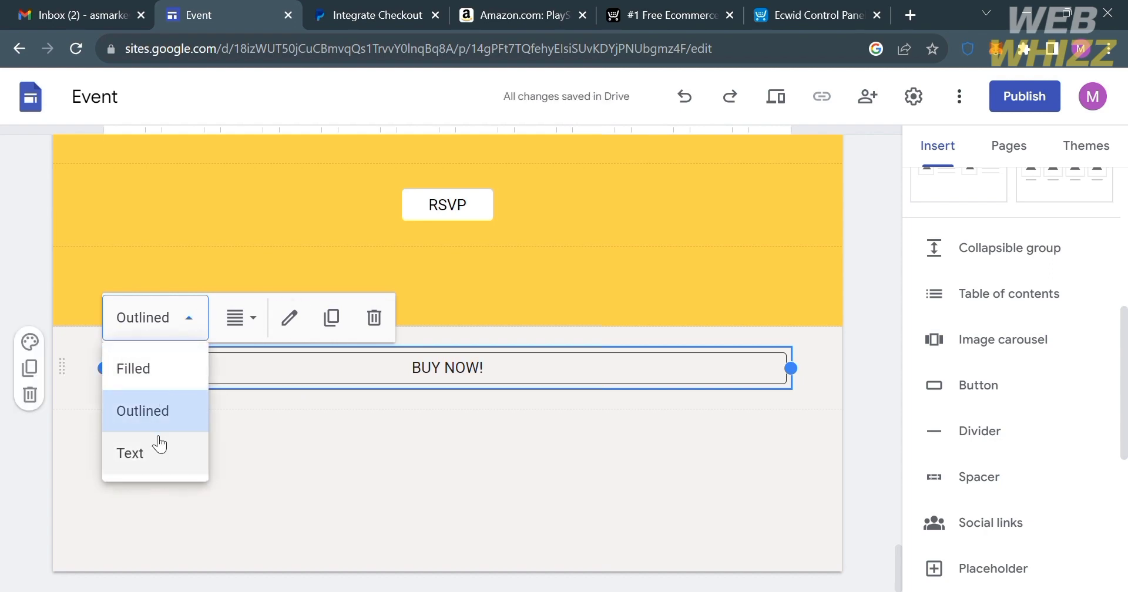
click(150, 371)
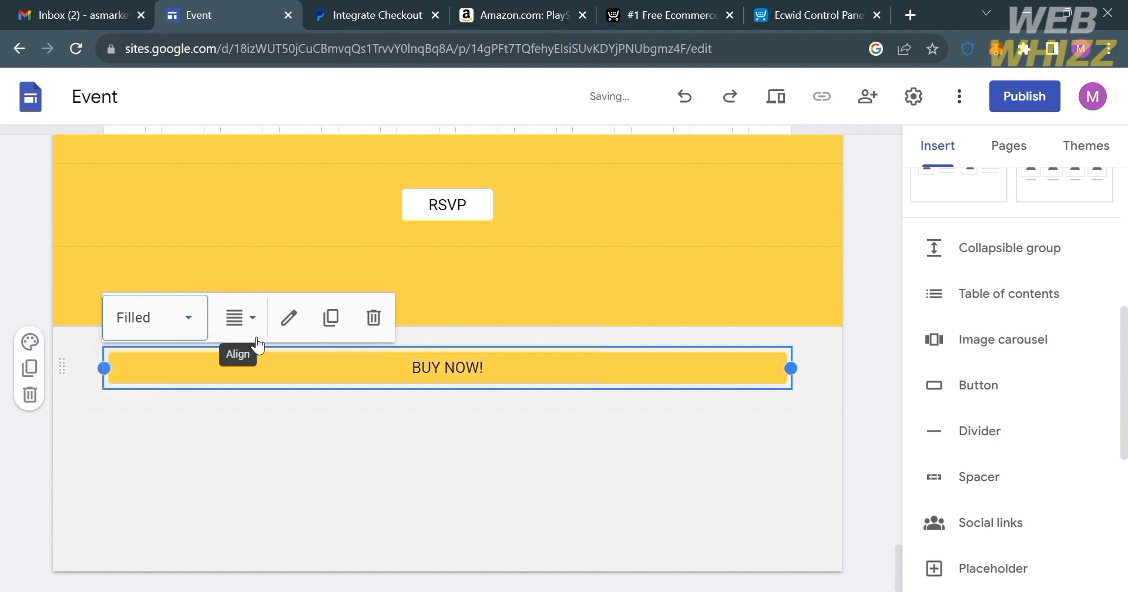
click(254, 319)
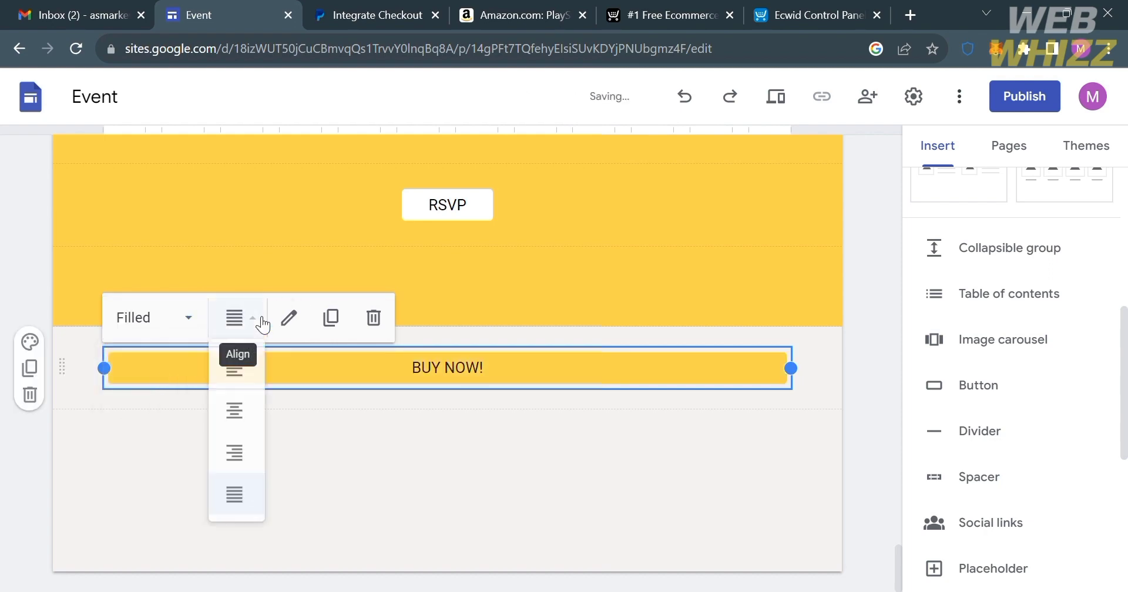
click(248, 430)
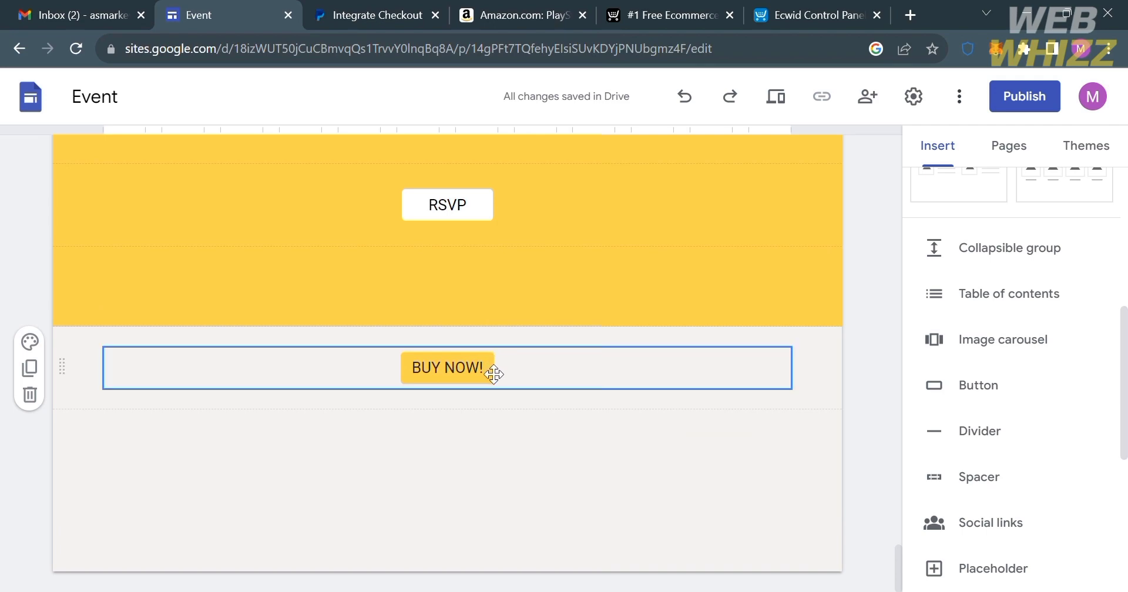
Close the SiteStripe text-link popup on the Amazon headset page and check the PayPal and editor tabs.
click(568, 8)
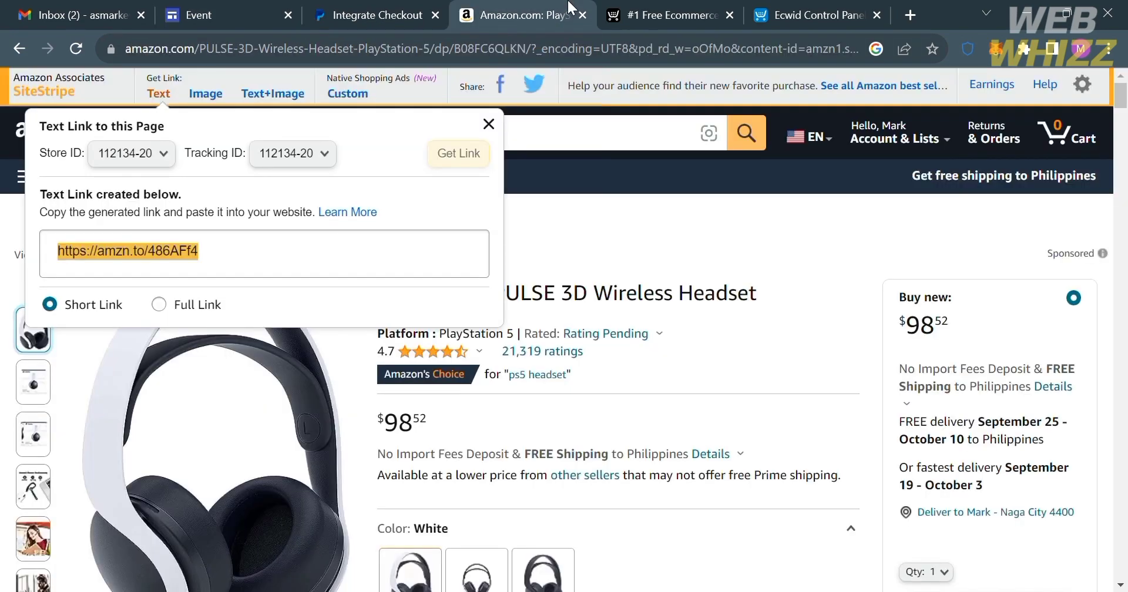
click(489, 123)
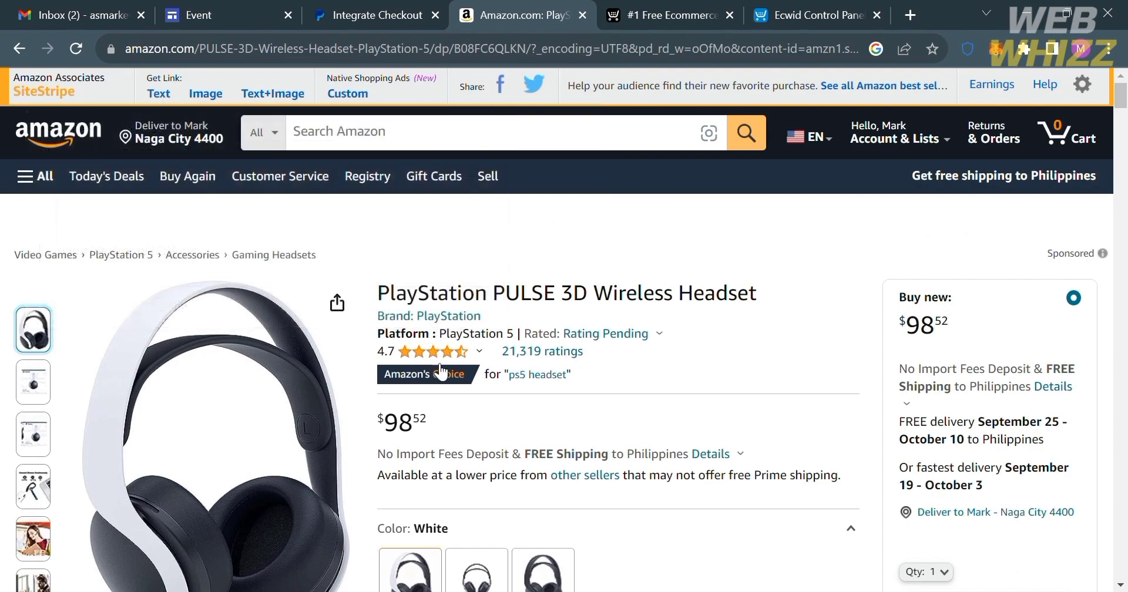
scroll(450, 346, down, 6)
scroll(443, 453, up, 6)
click(374, 9)
click(268, 9)
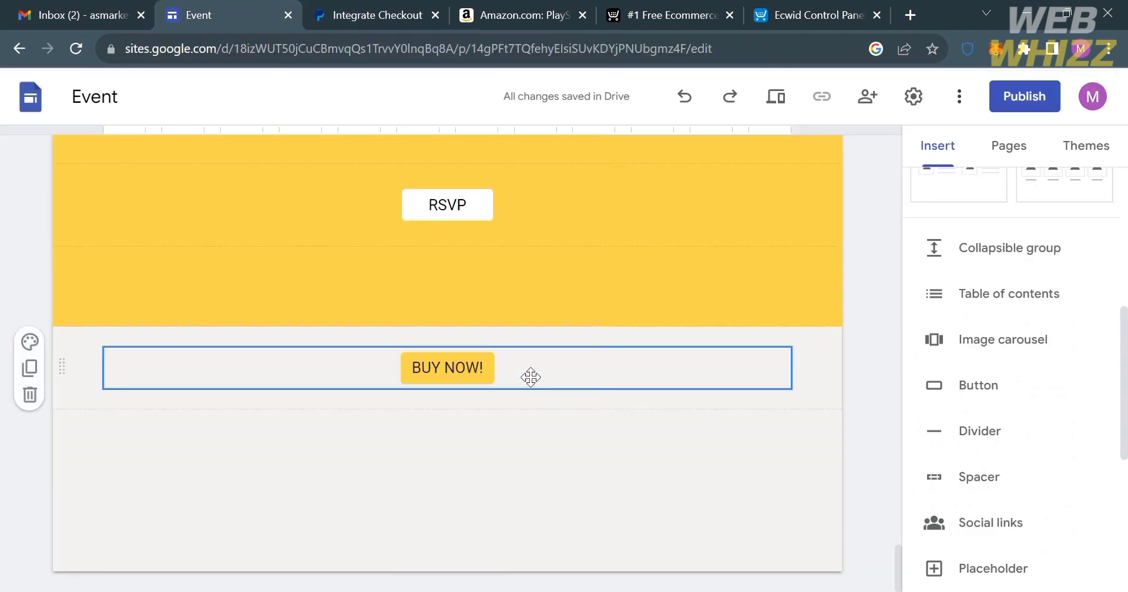
Look over the Amazon headset page again, then bring up the Ecwid homepage.
click(526, 9)
scroll(551, 356, down, 6)
scroll(551, 356, up, 3)
scroll(702, 429, down, 7)
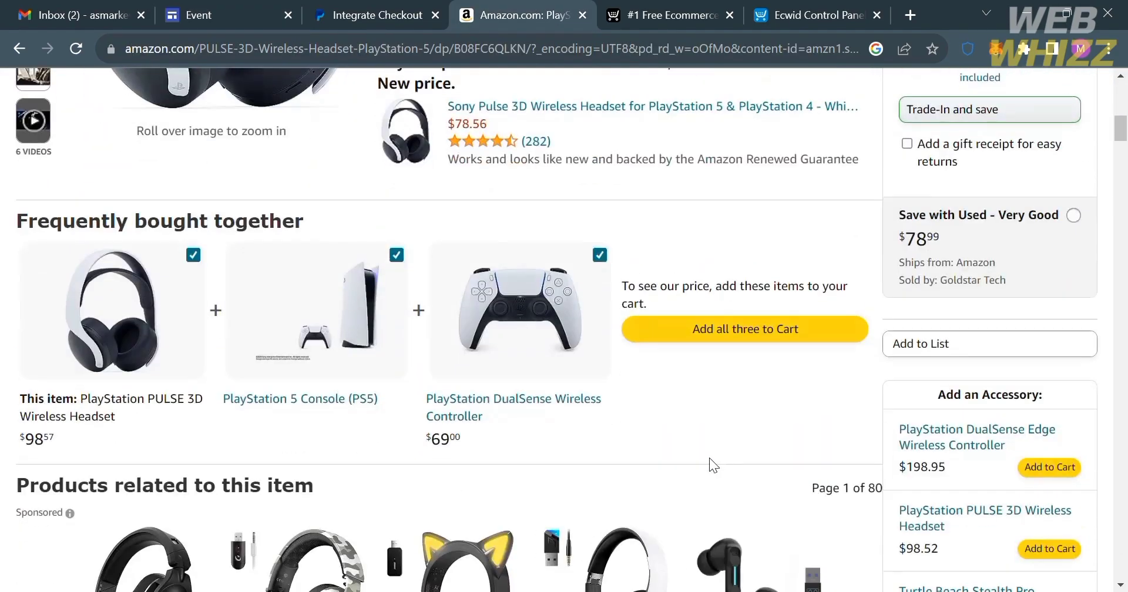
scroll(709, 458, up, 5)
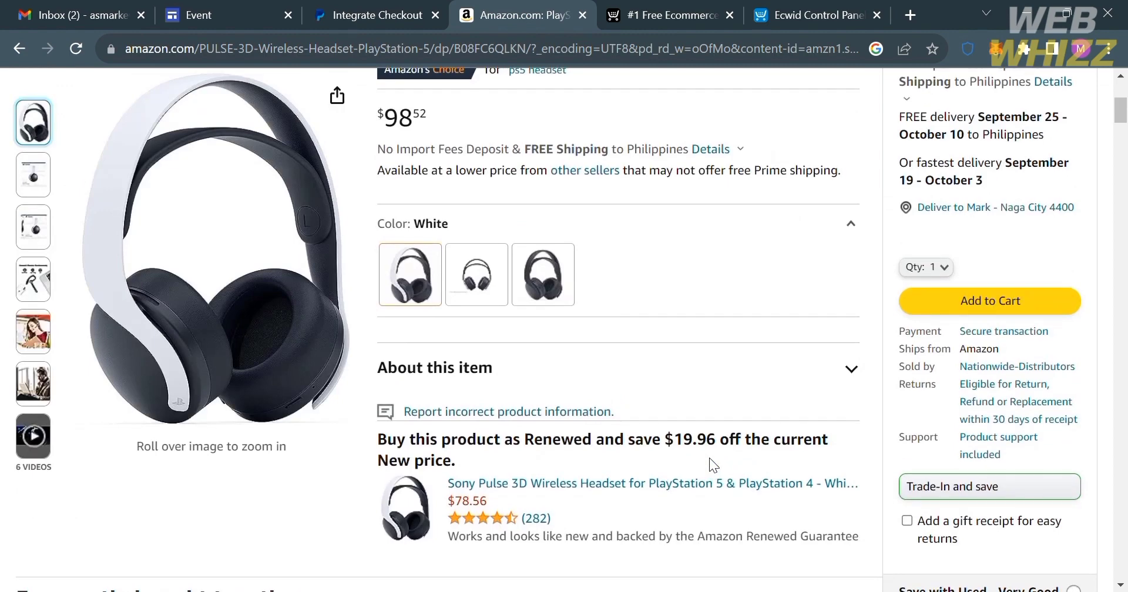
click(669, 15)
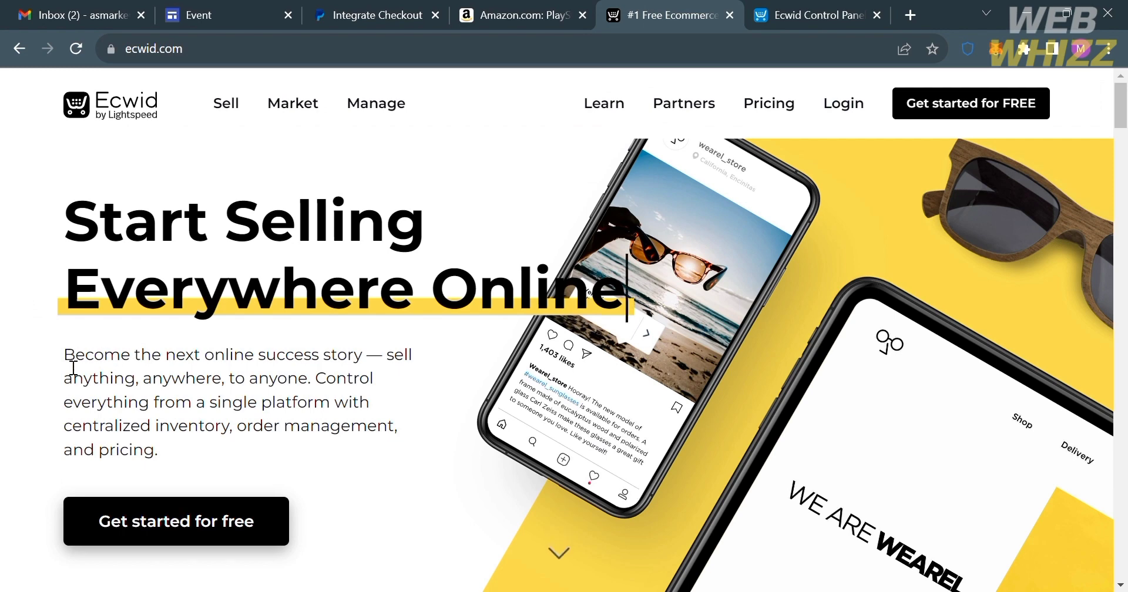
Open Ecwid Pricing and review the Free, Venture, Business and Unlimited plan cards.
scroll(767, 85, down, 1)
click(767, 86)
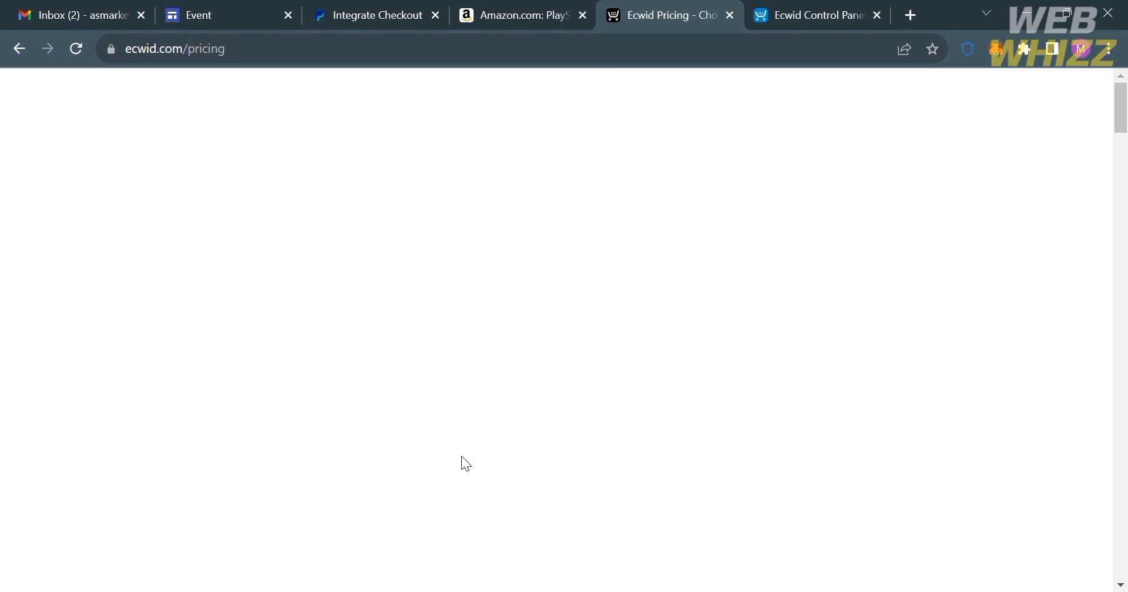
scroll(466, 464, down, 5)
scroll(462, 457, up, 2)
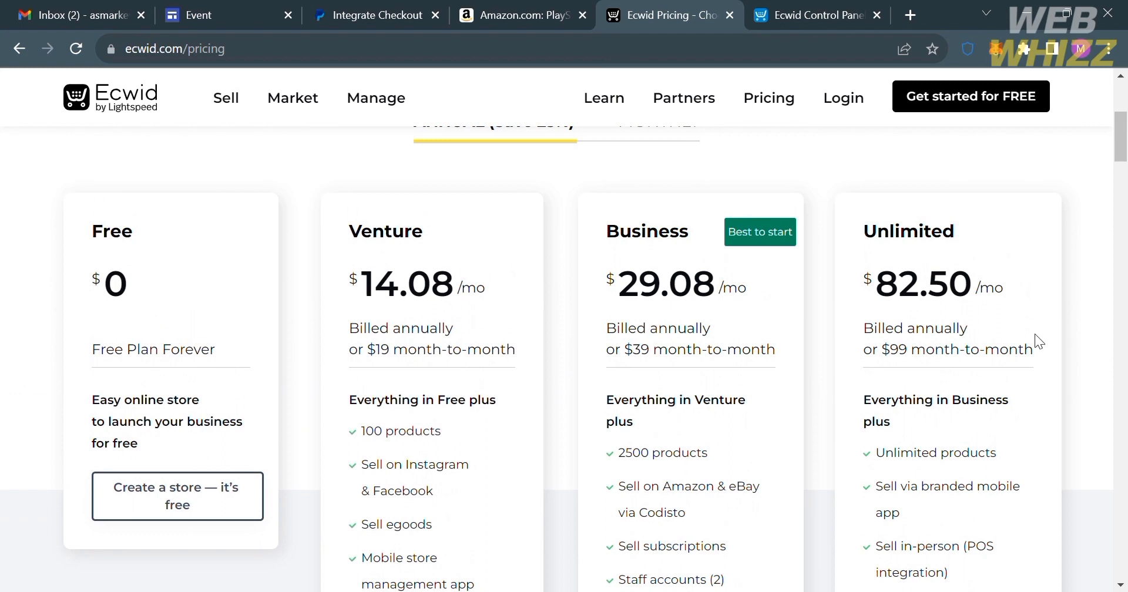
scroll(1112, 336, down, 2)
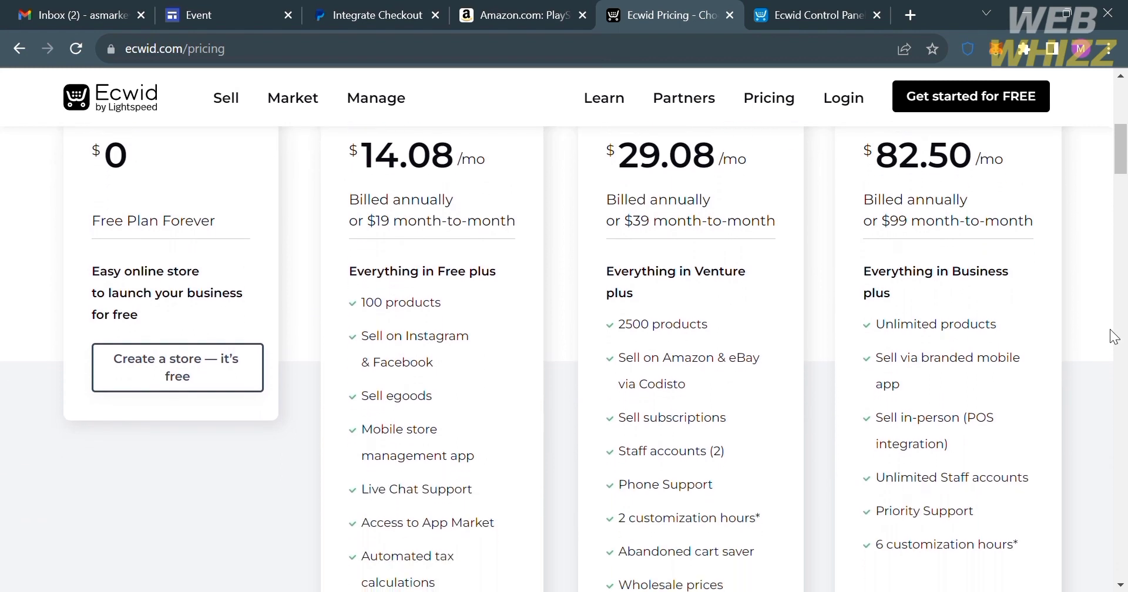
scroll(1115, 336, up, 4)
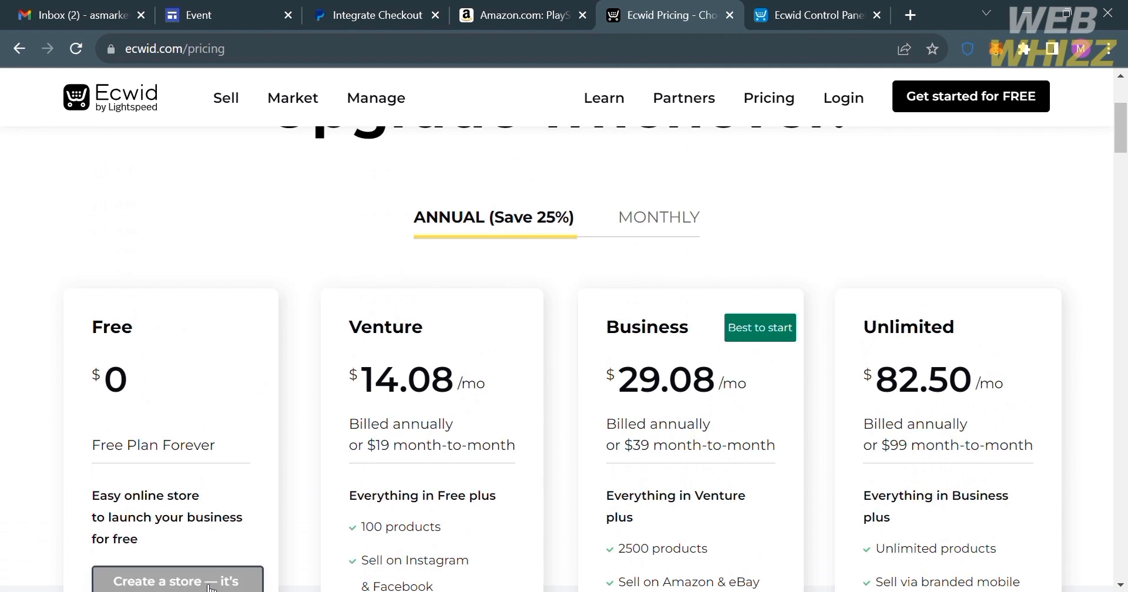
scroll(274, 427, down, 1)
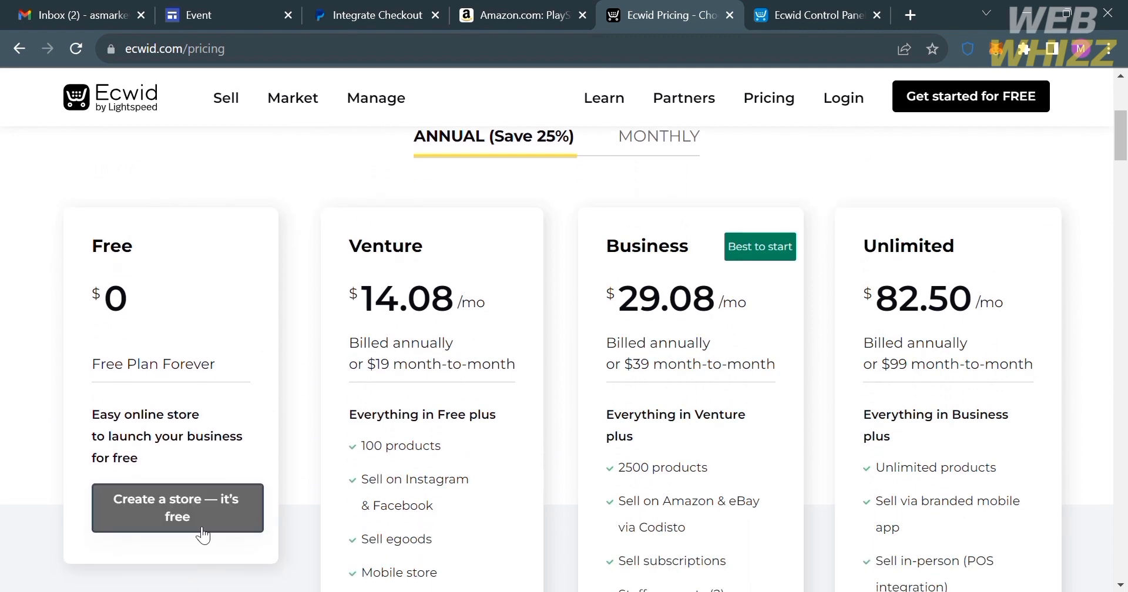
Switch to the Ecwid Control Panel, scroll the dashboard, and show the Apps sidebar flyout.
click(844, 8)
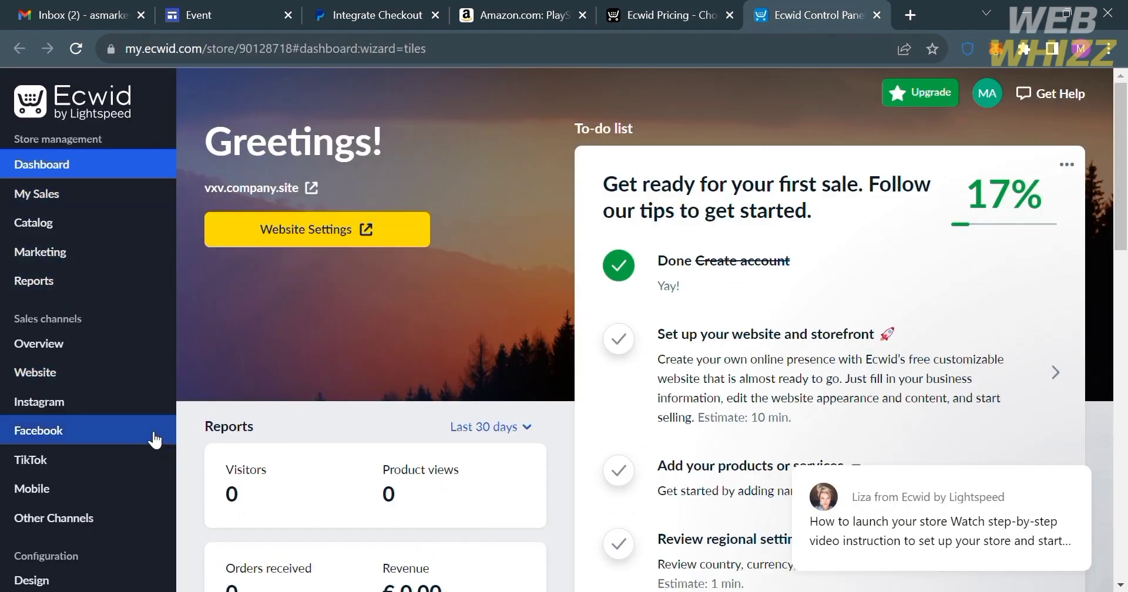
scroll(100, 409, down, 1)
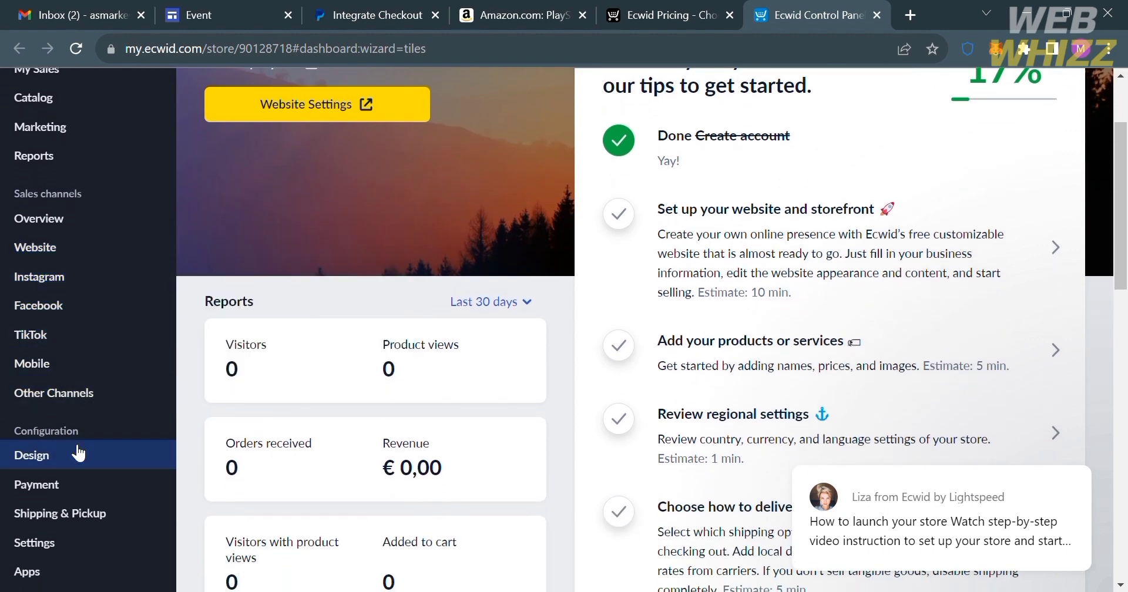
scroll(78, 464, down, 4)
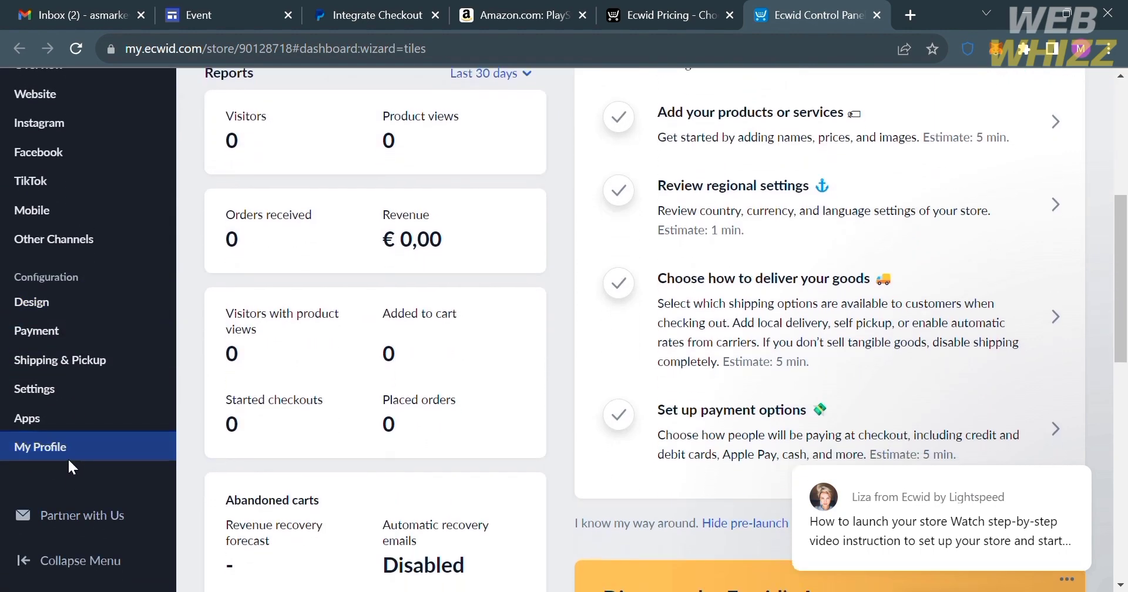
mouse_move(70, 411)
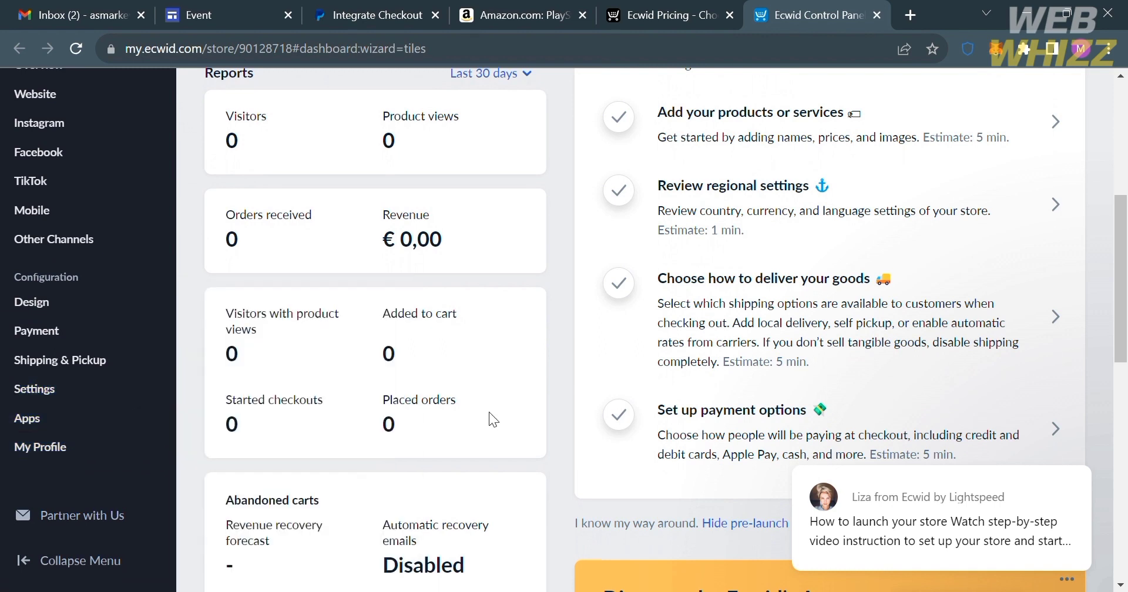
mouse_move(41, 431)
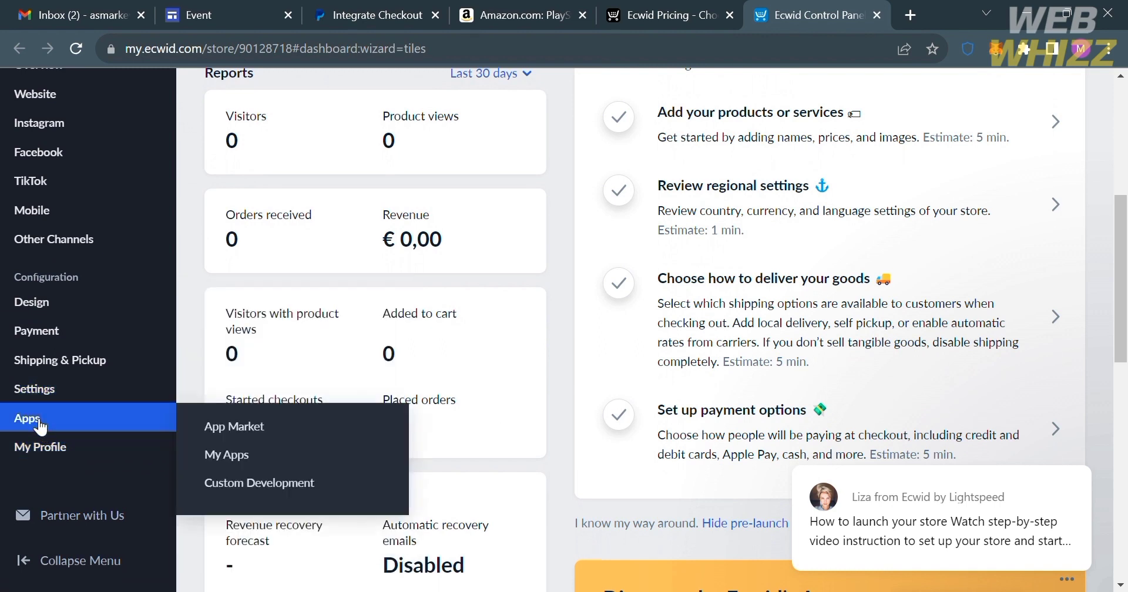
Search the Ecwid App Market for 'dropship' and open the free Sup Dropshipping app page.
click(253, 422)
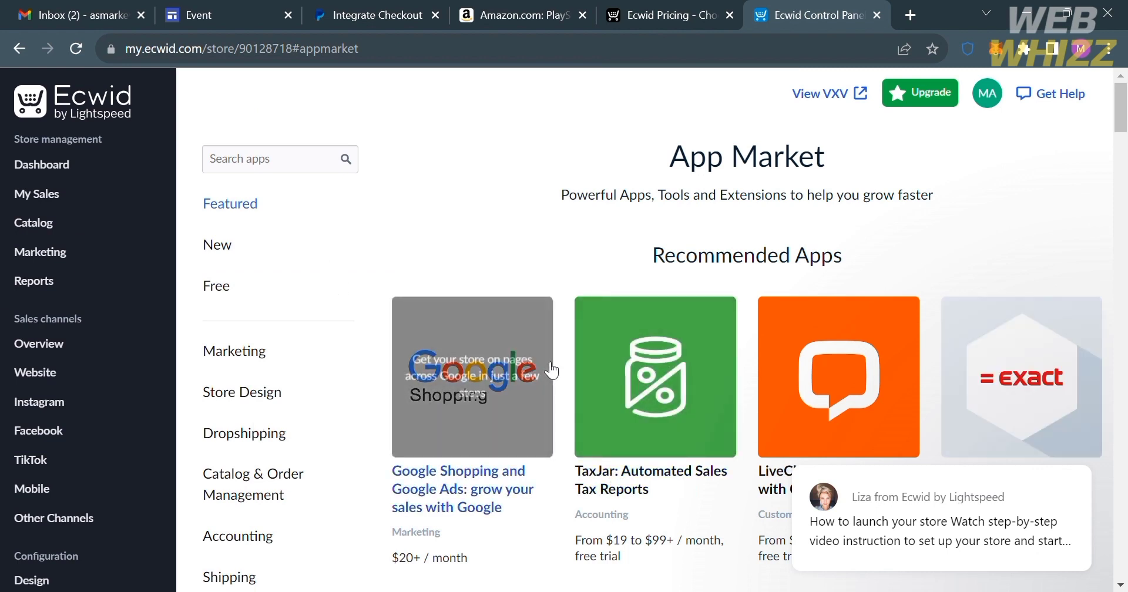
click(285, 160)
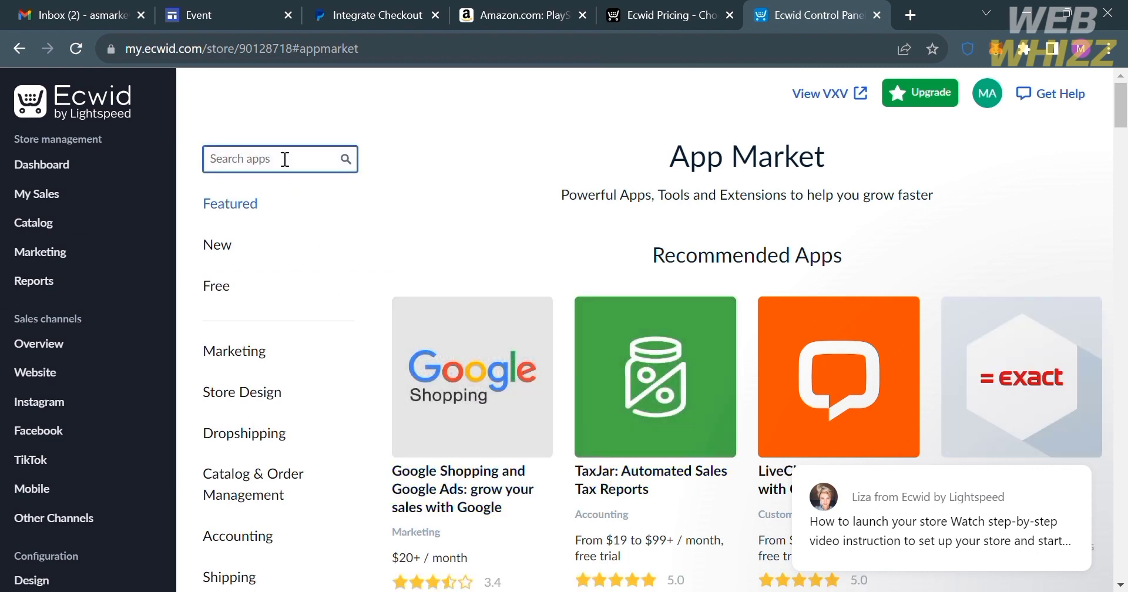
text(dropship)
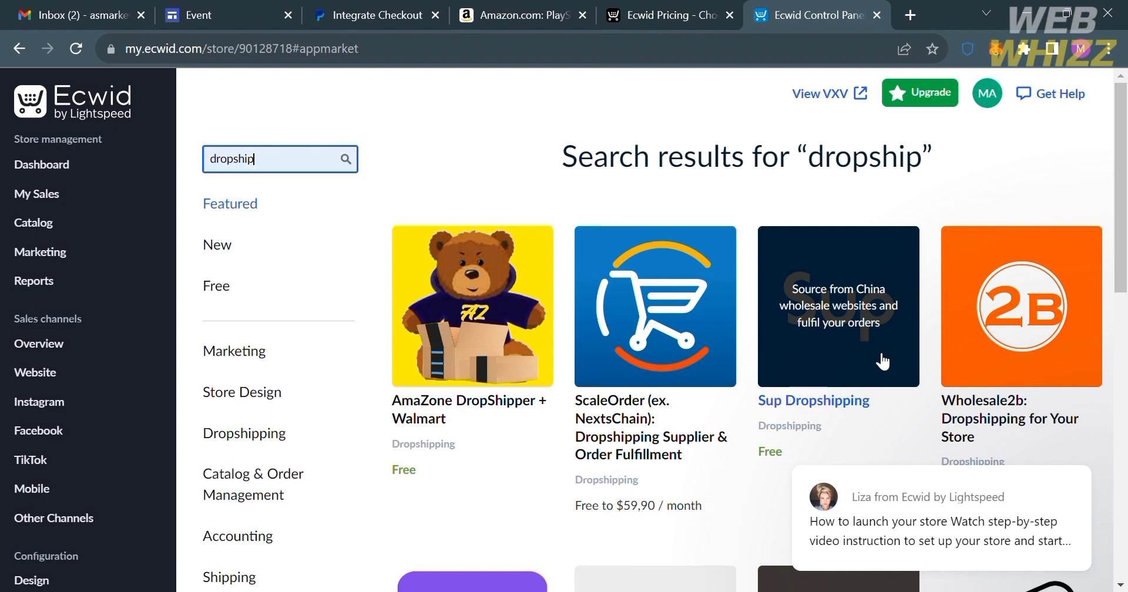
click(882, 360)
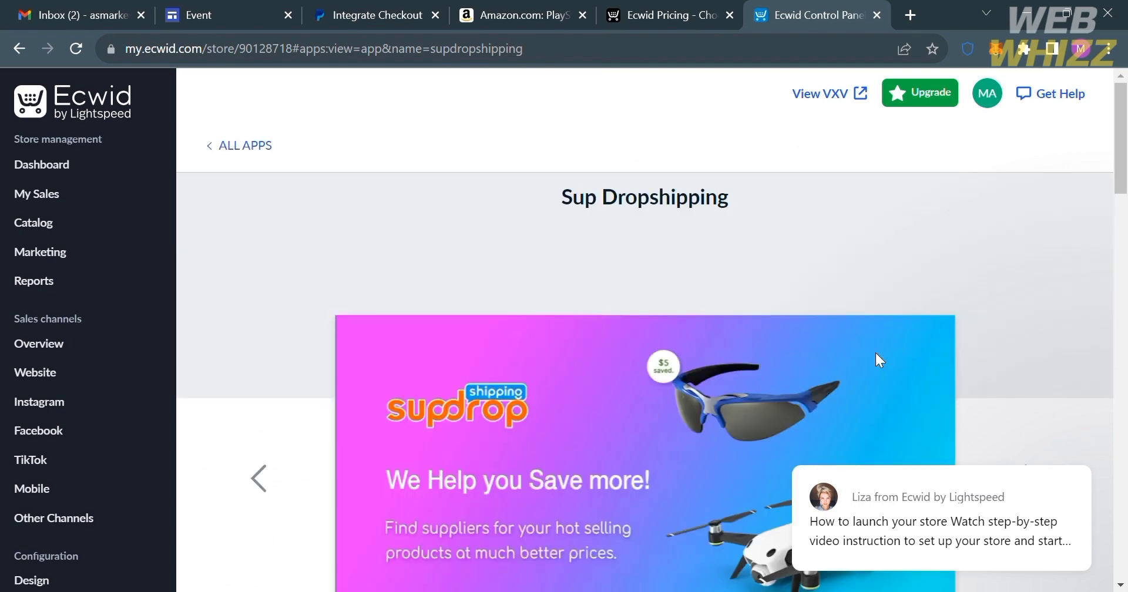
scroll(952, 346, down, 1)
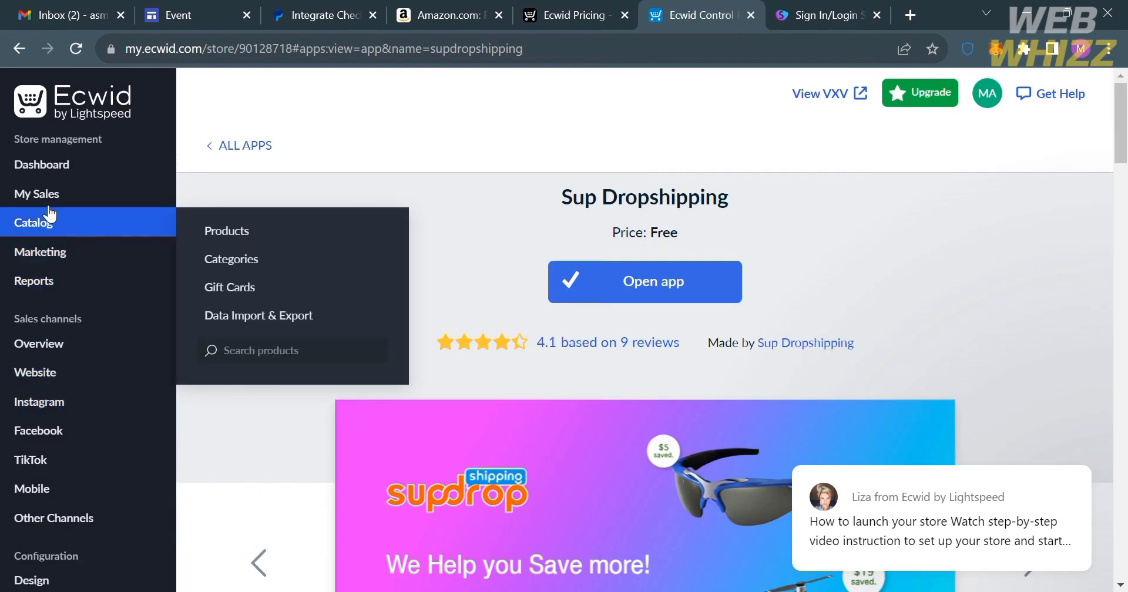
mouse_move(56, 228)
Review the 10-product catalog with the HEYPLAY T-shirt, then open the Sales channels overview.
click(239, 231)
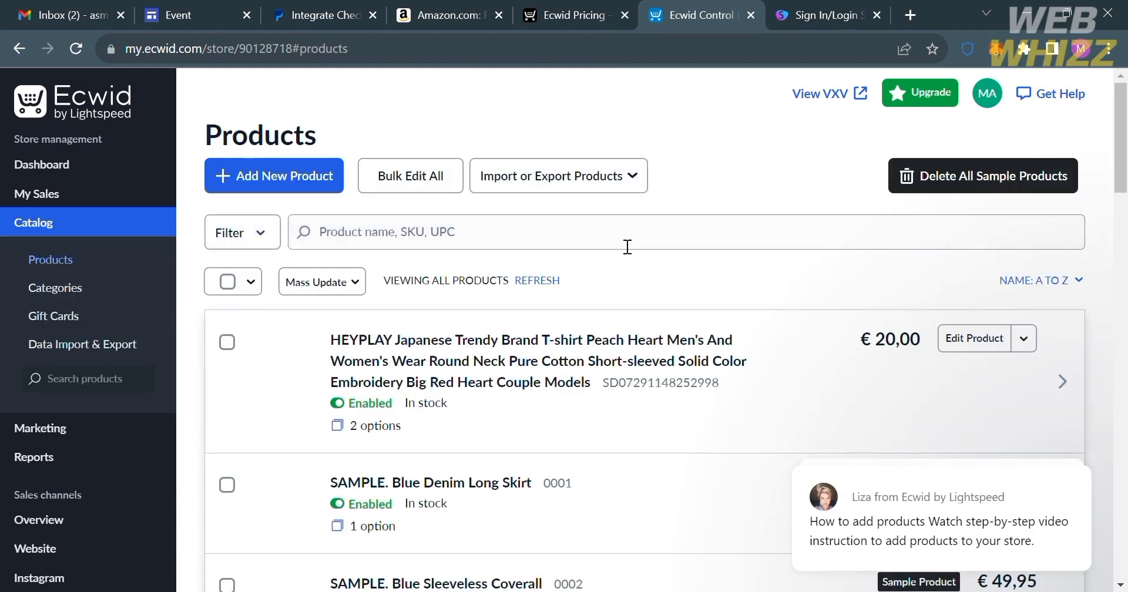
scroll(664, 441, down, 1)
scroll(663, 440, down, 10)
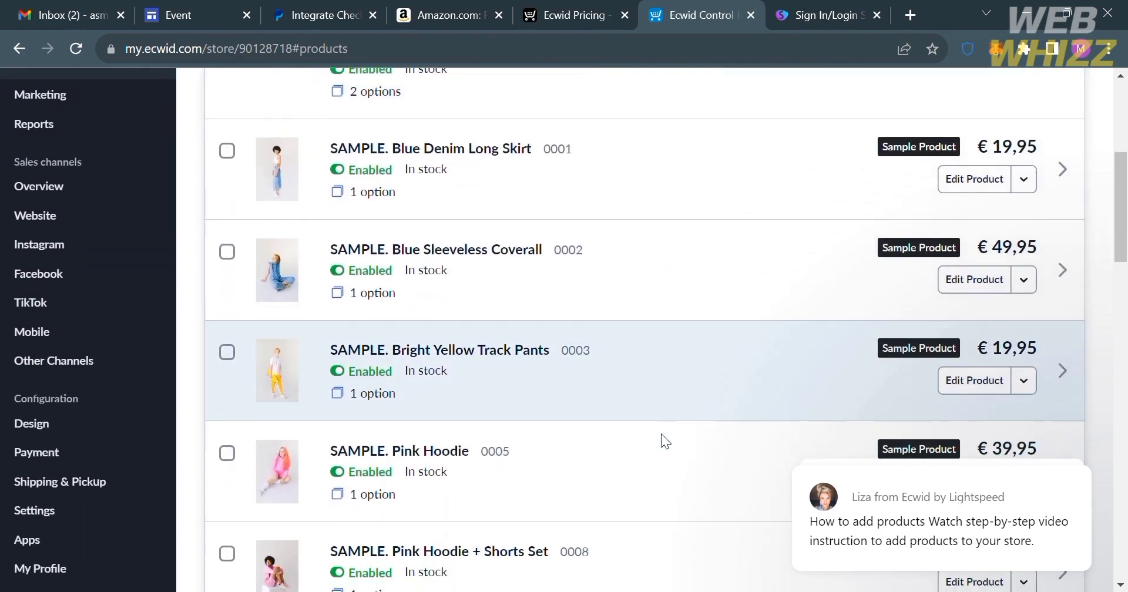
scroll(663, 441, up, 10)
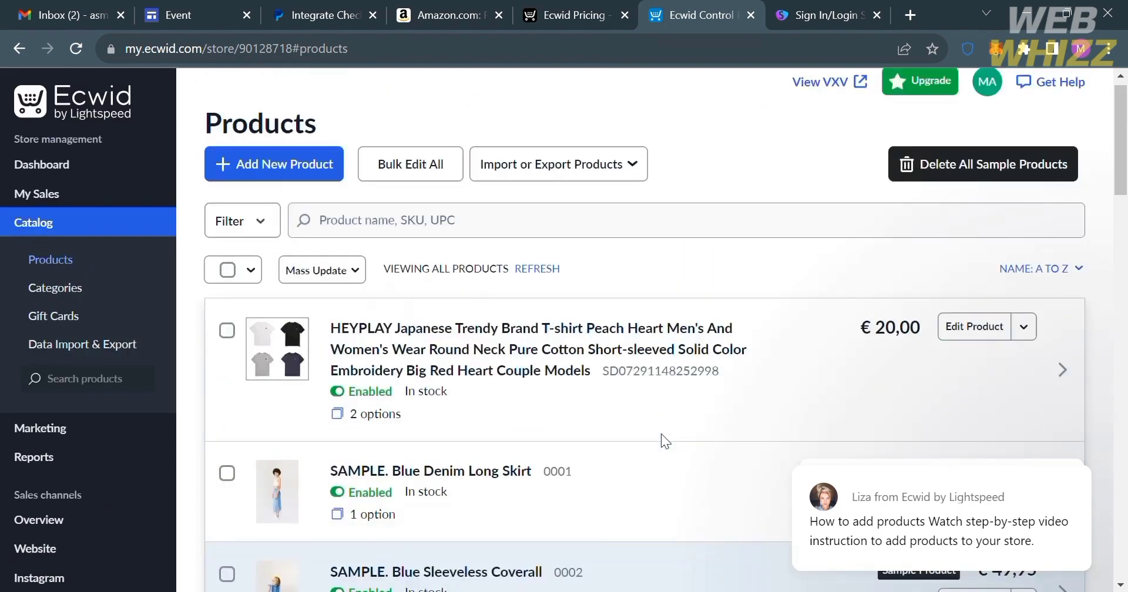
scroll(662, 440, down, 15)
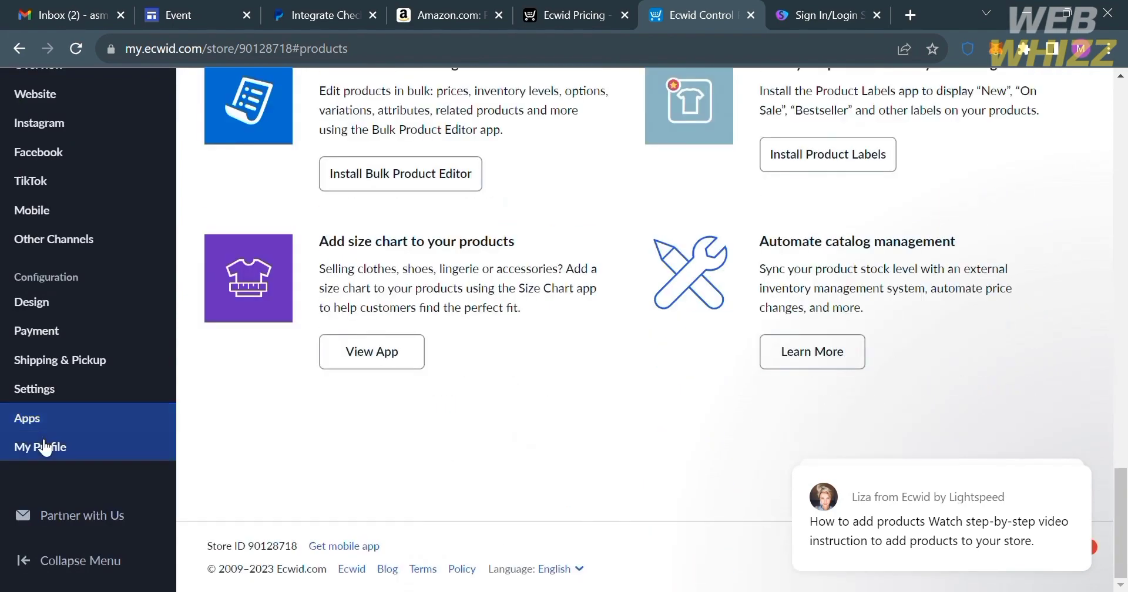
mouse_move(45, 448)
scroll(61, 376, up, 5)
scroll(721, 301, up, 4)
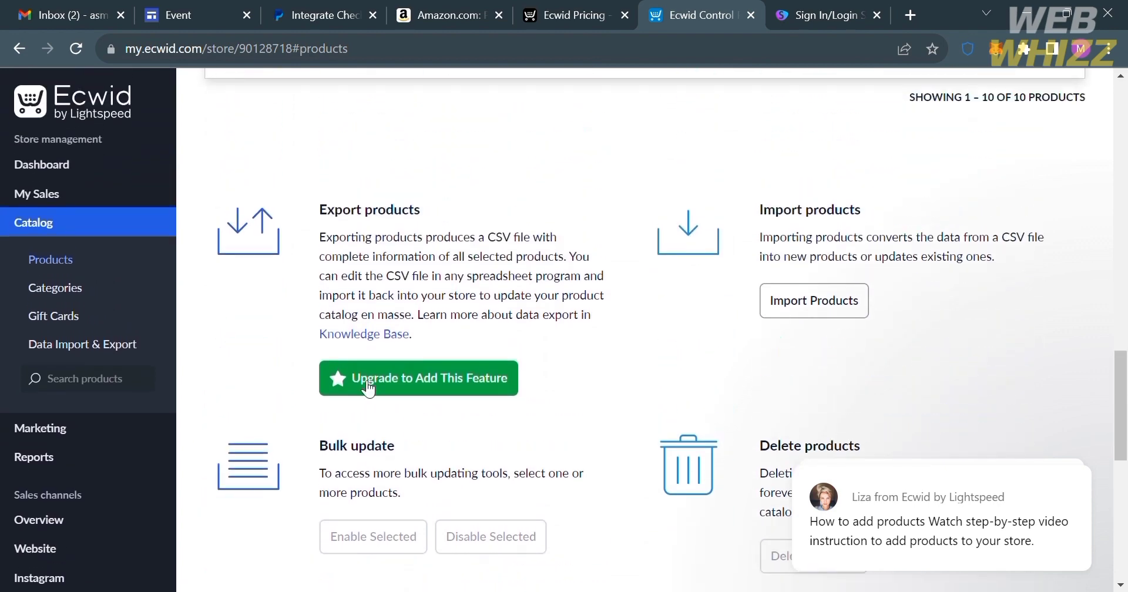
click(86, 521)
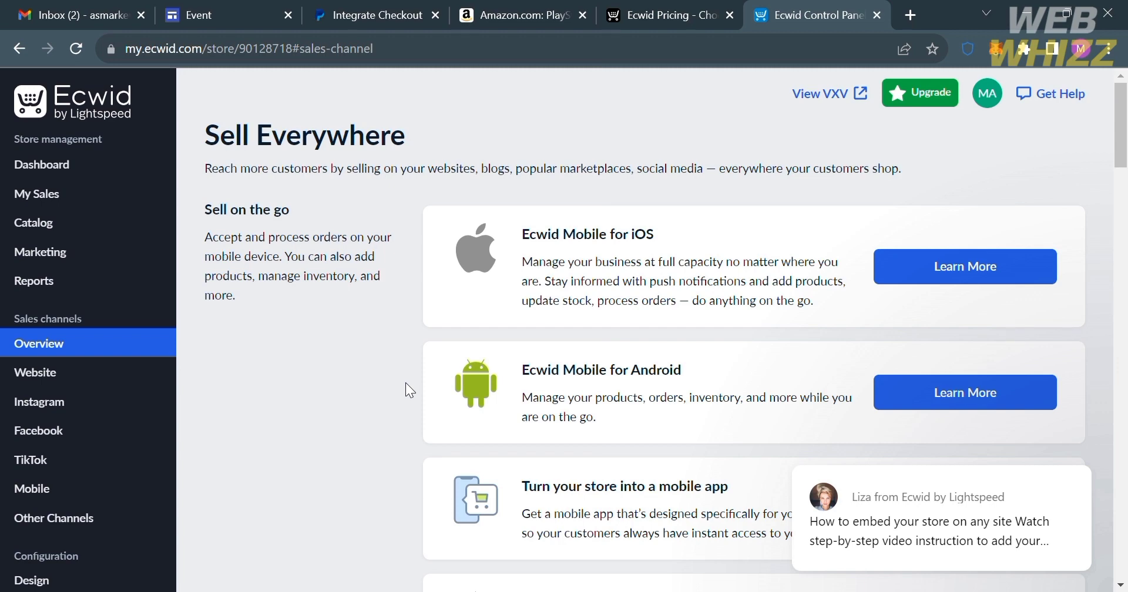
Copy the Ecwid Custom website integration code, then return to the Event site editor.
scroll(611, 336, down, 20)
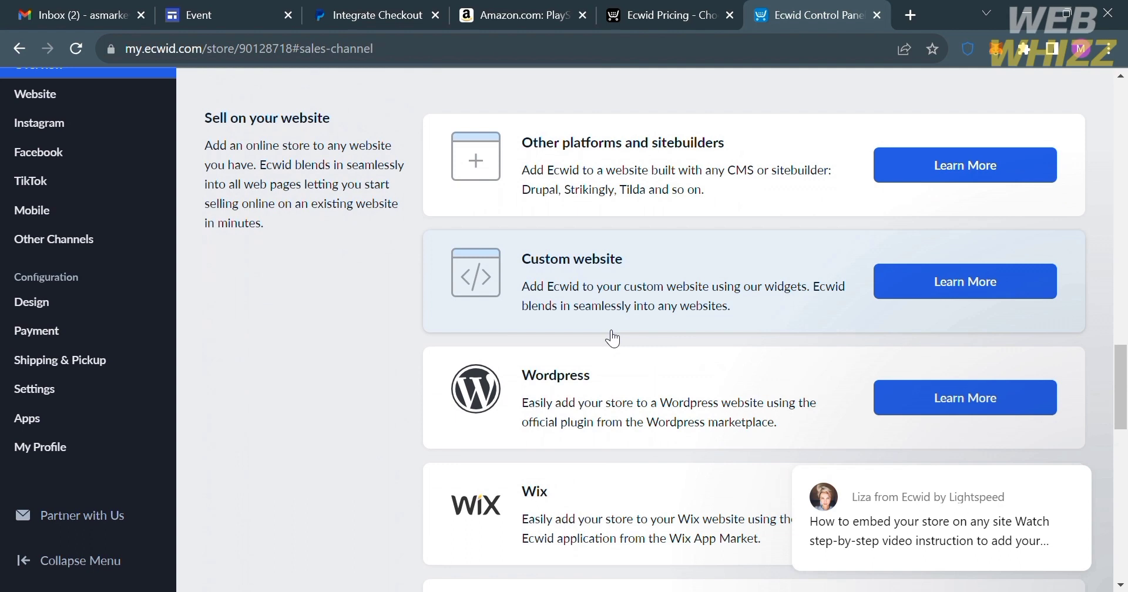
click(612, 278)
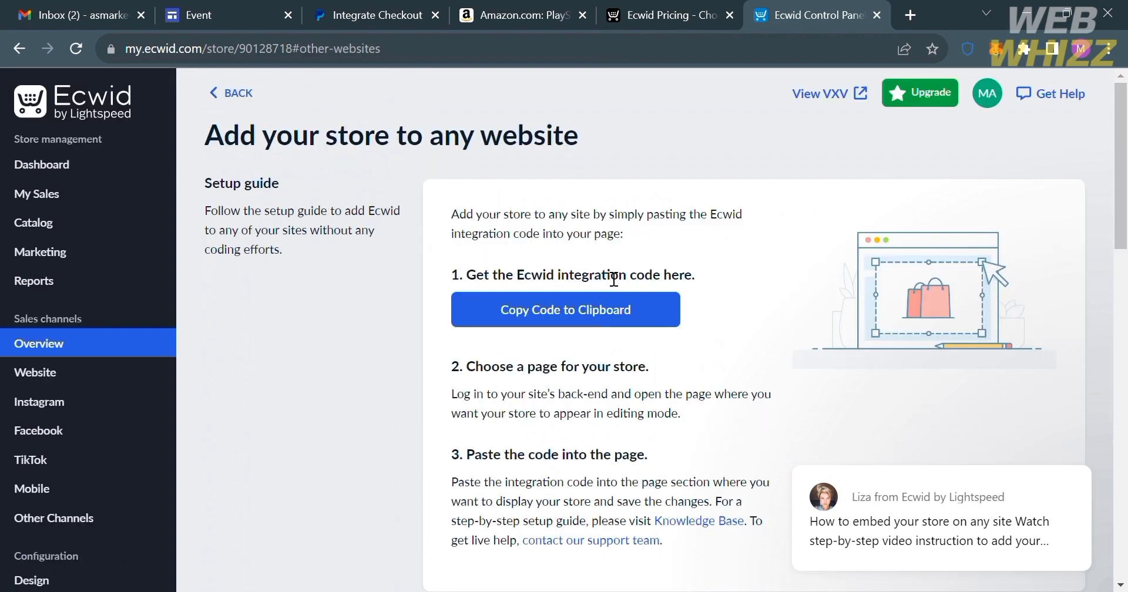
click(667, 297)
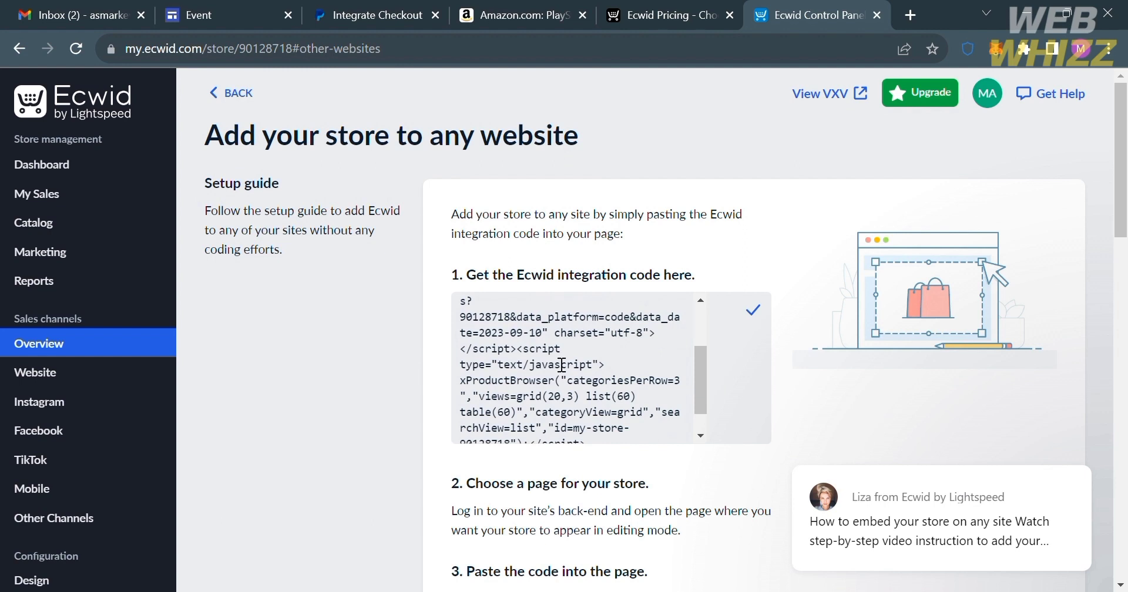
click(179, 8)
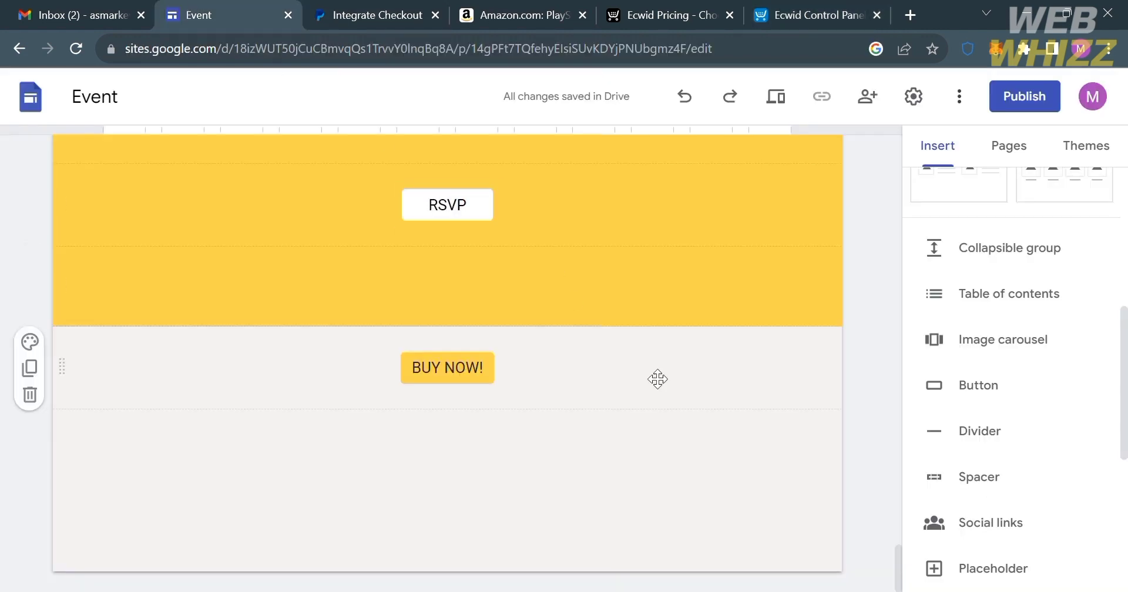
Add a full-page embed page named 'Store' to the Event site's pages.
click(1012, 143)
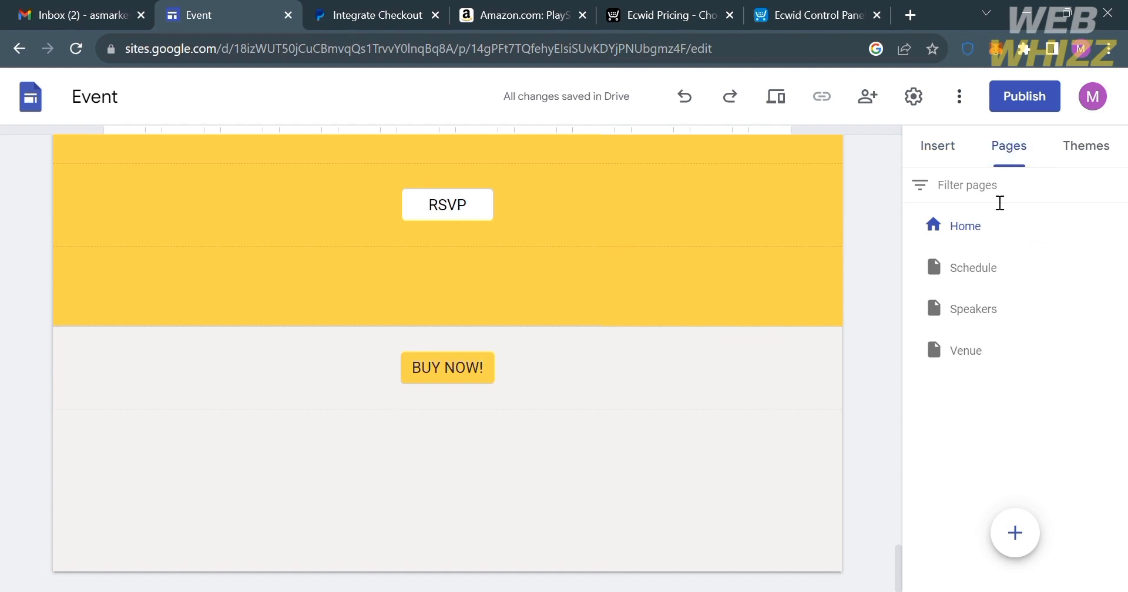
mouse_move(1032, 561)
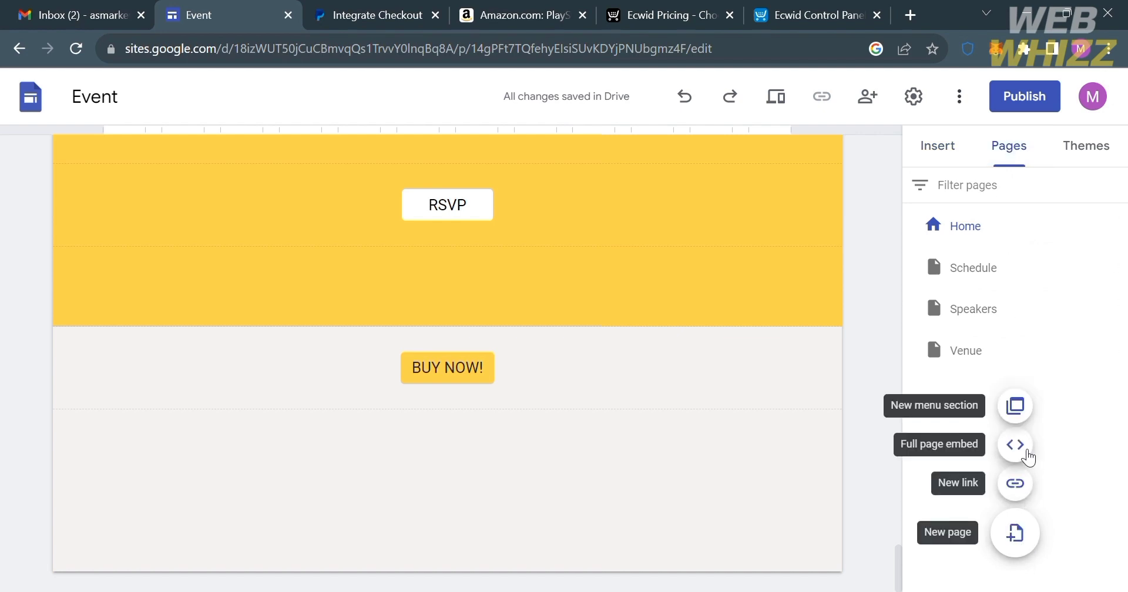
click(1015, 444)
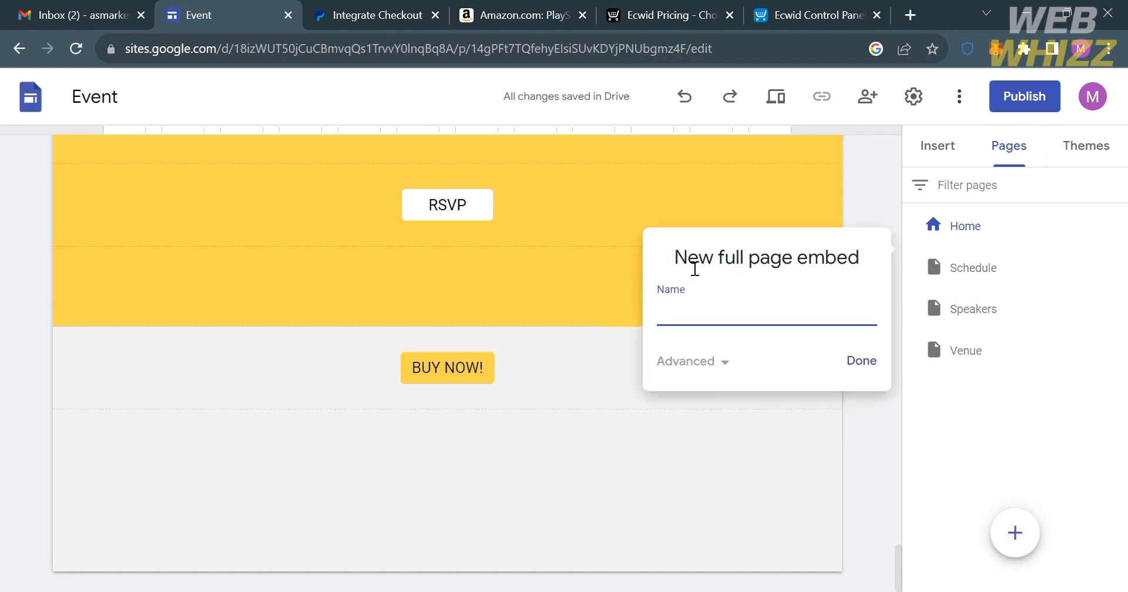
text(Store)
click(861, 361)
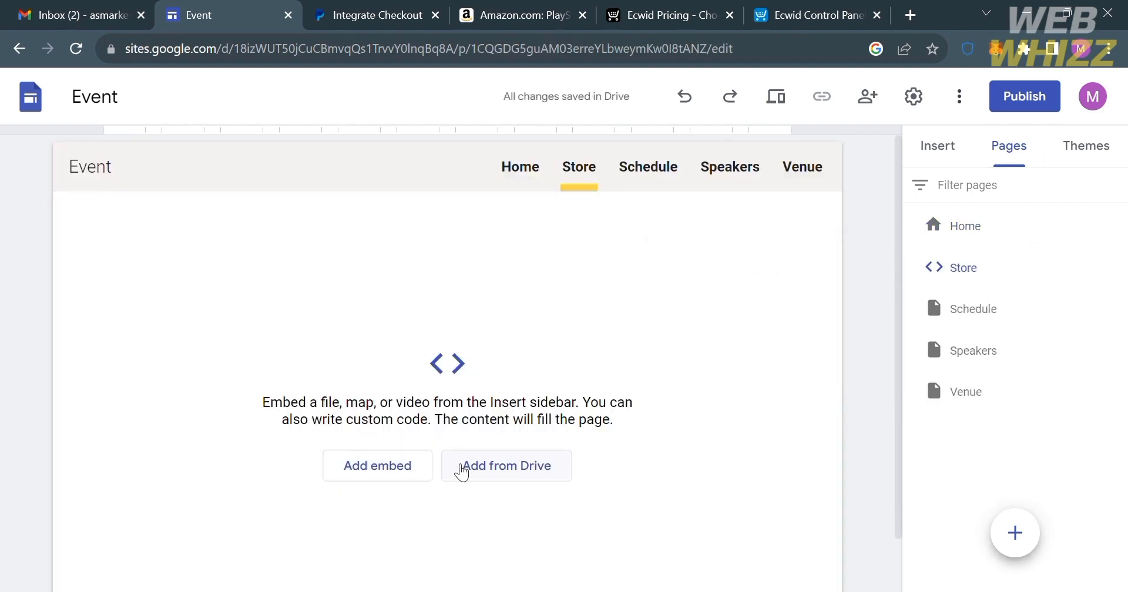
Embed the pasted Ecwid store code on the Store page, preview it, and insert it.
click(392, 470)
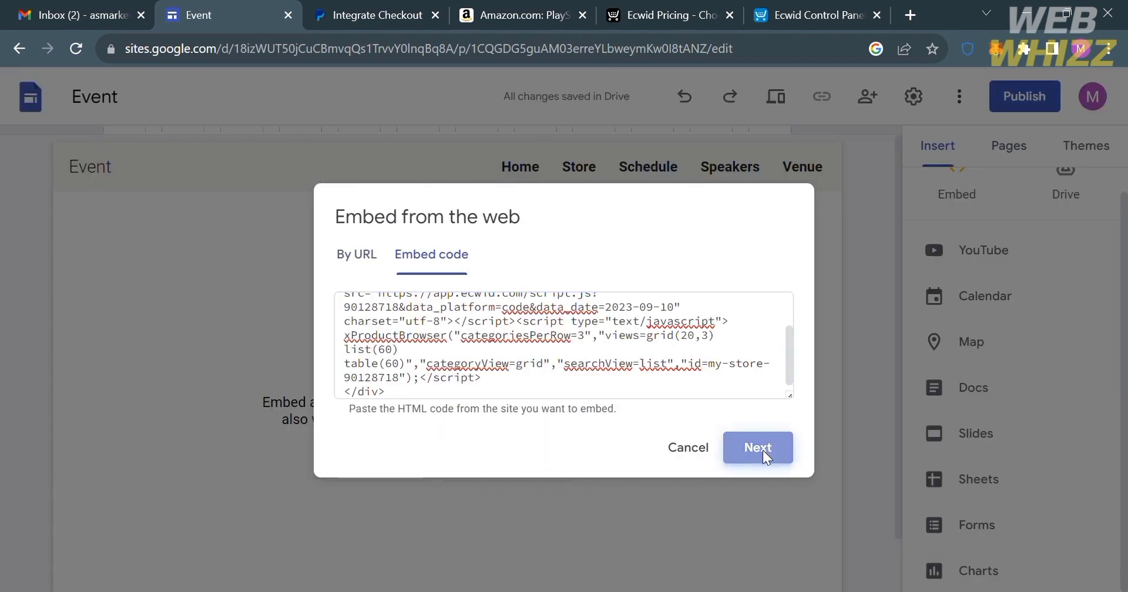
click(762, 450)
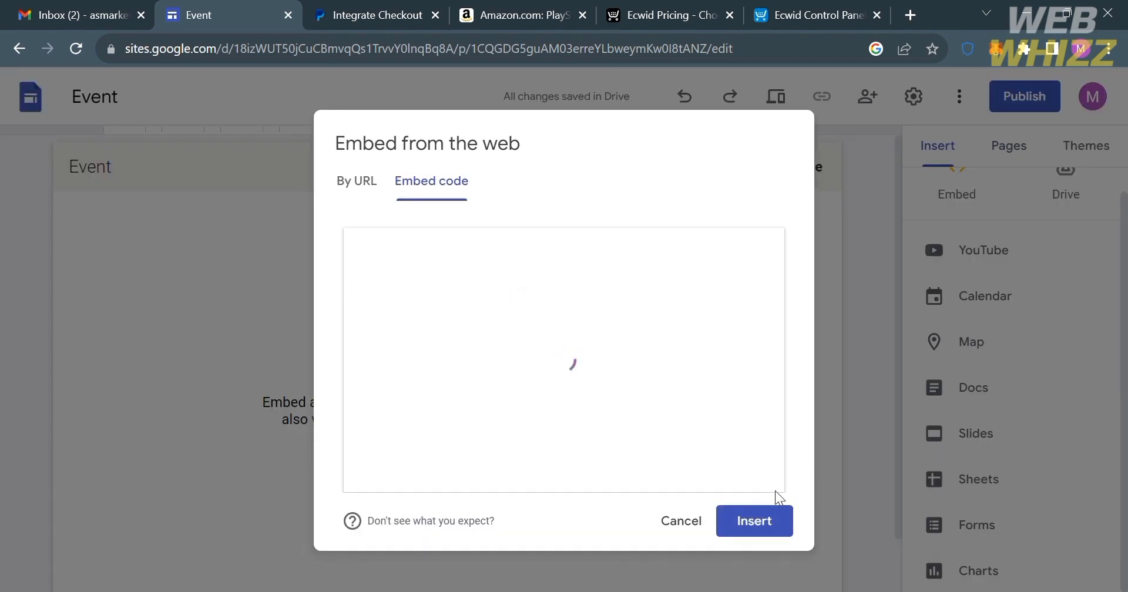
click(781, 520)
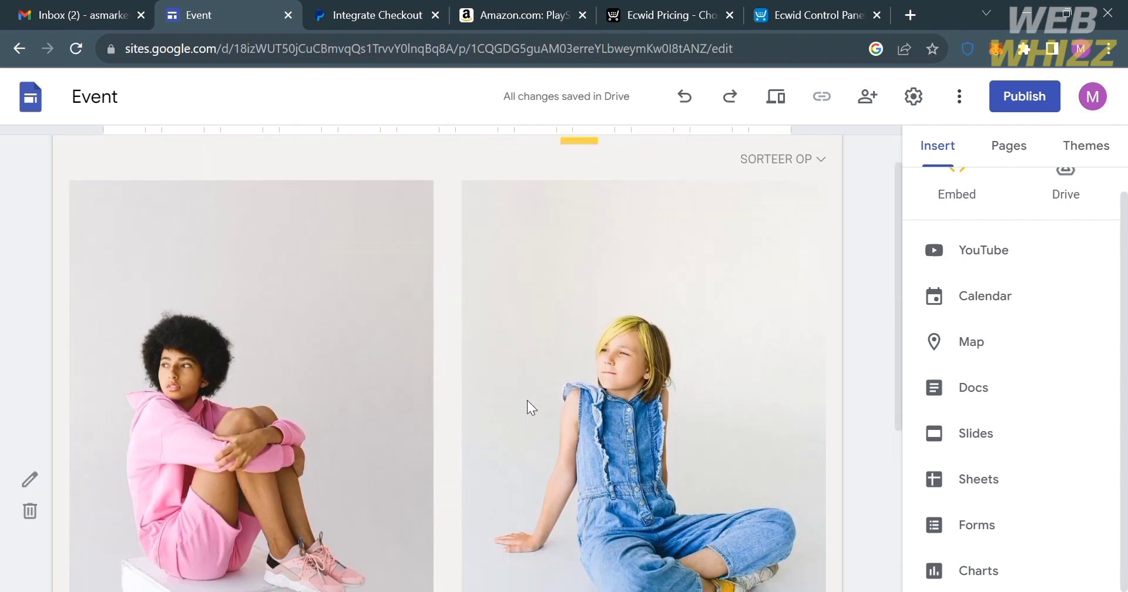
Check the embedded store's products and prices, then go back to the Event Home page.
scroll(527, 405, down, 5)
scroll(527, 406, up, 5)
scroll(527, 405, down, 2)
scroll(527, 400, down, 3)
scroll(482, 484, up, 1)
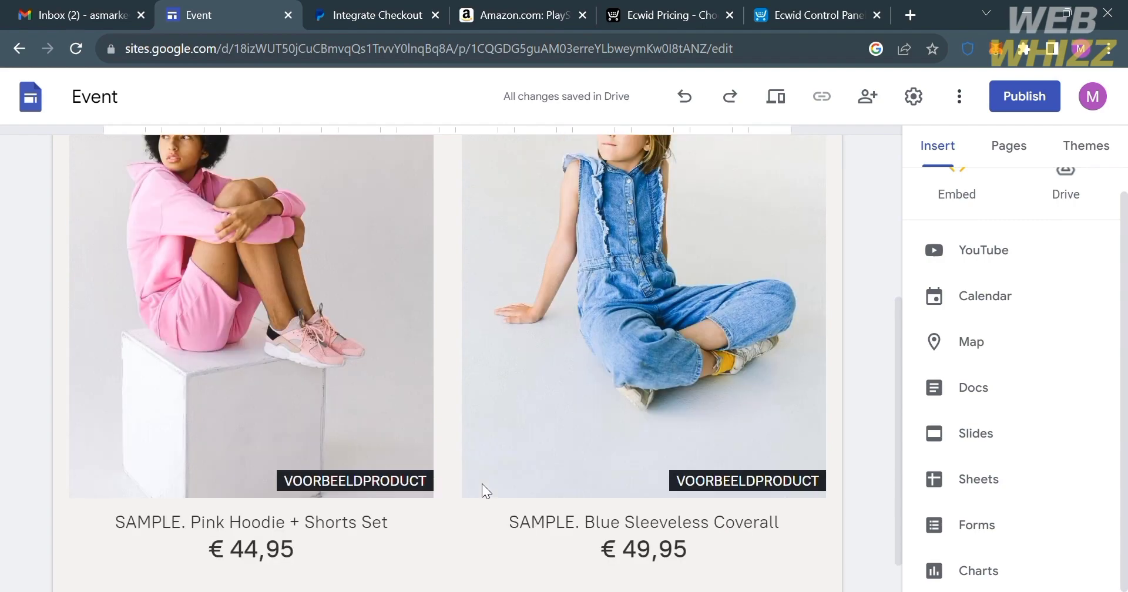
scroll(481, 484, up, 3)
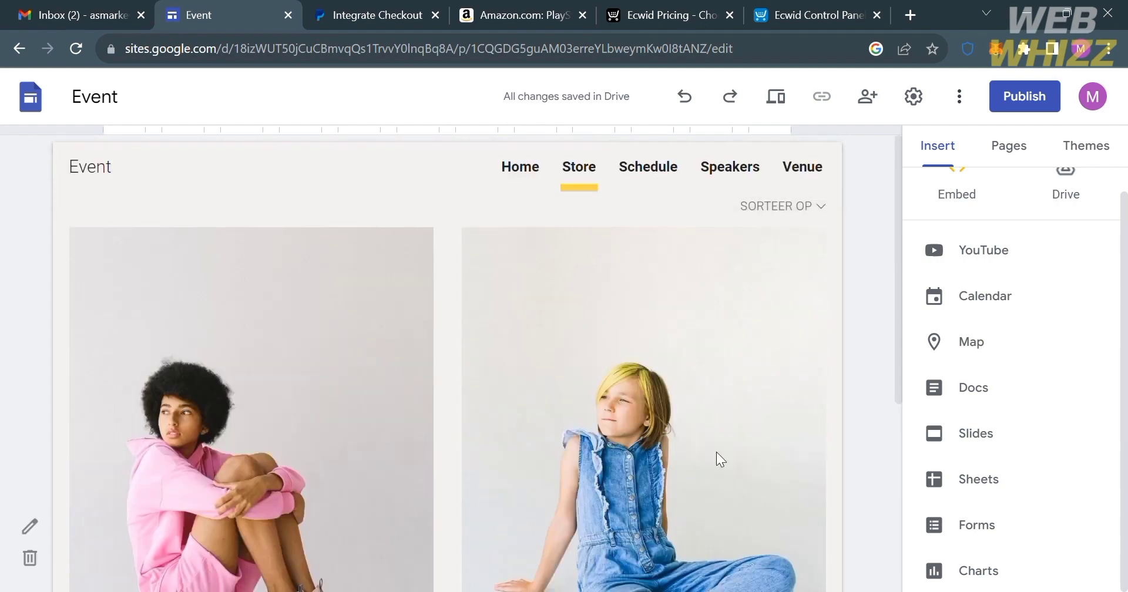
scroll(716, 452, down, 4)
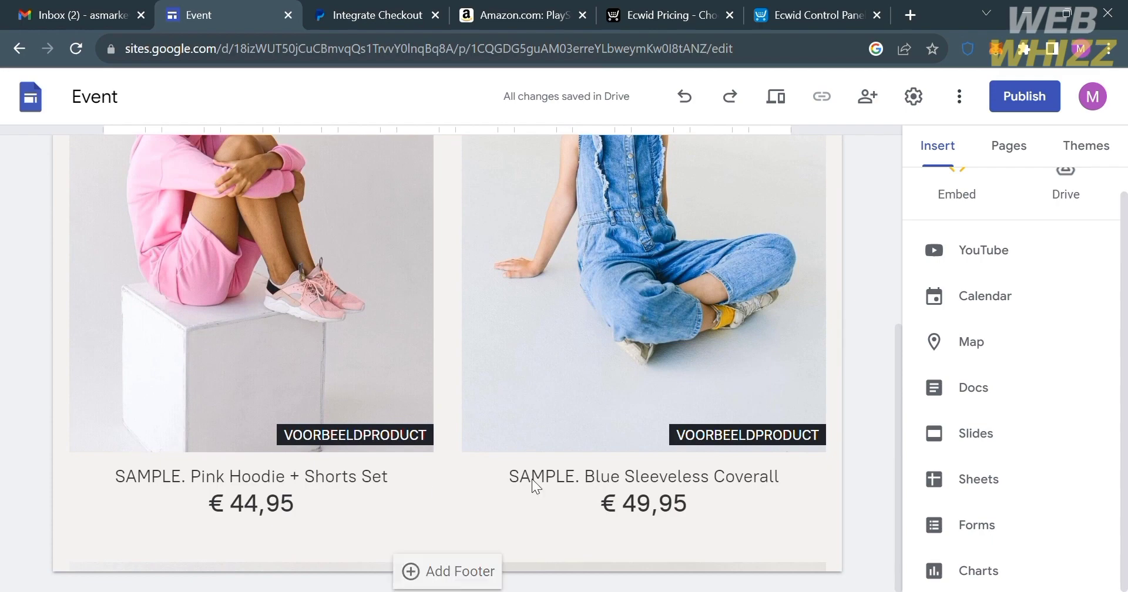
scroll(801, 423, up, 4)
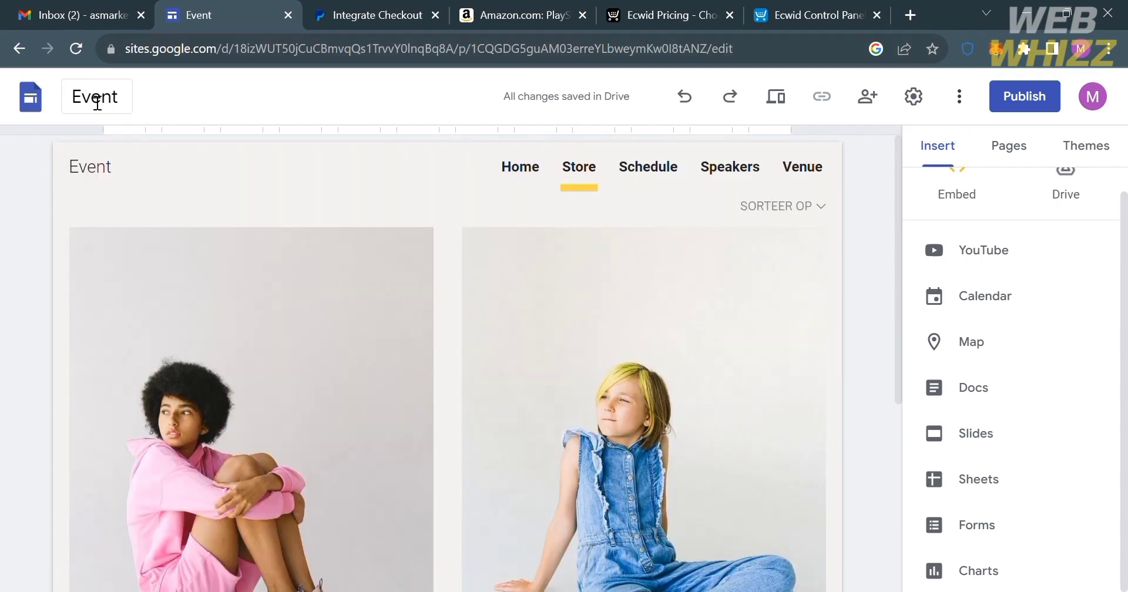
click(525, 167)
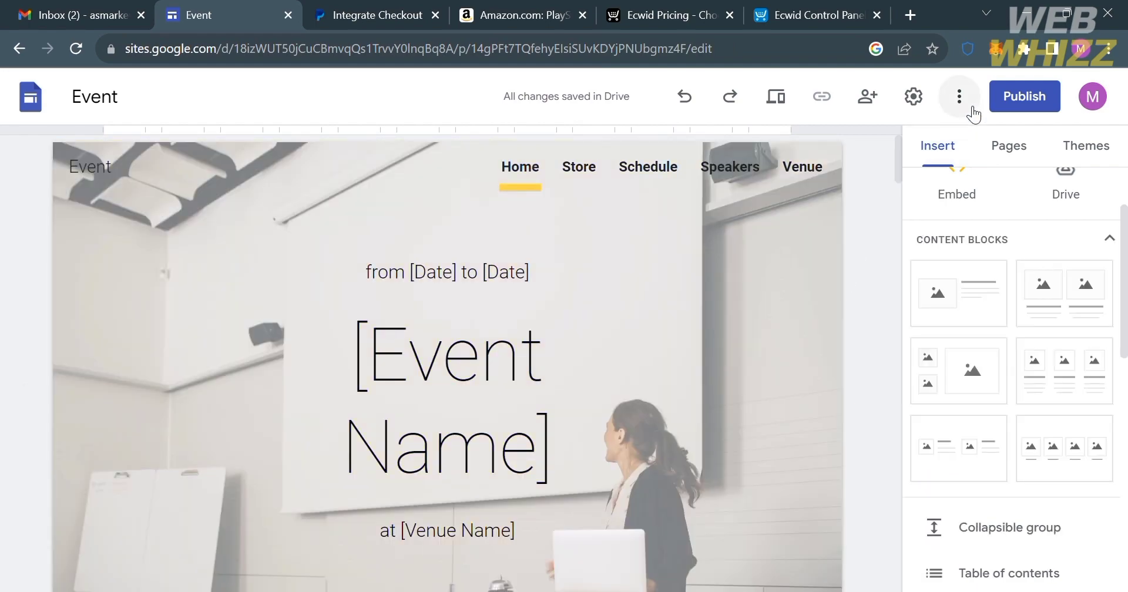